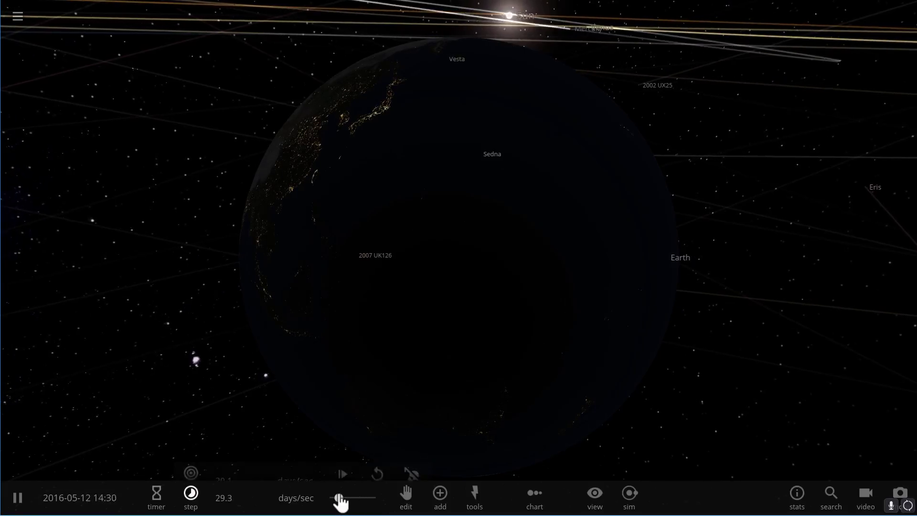
Step: Add a particle ring around Earth using the Ring 2-4 radii preset
scroll(416, 289, "down", 3)
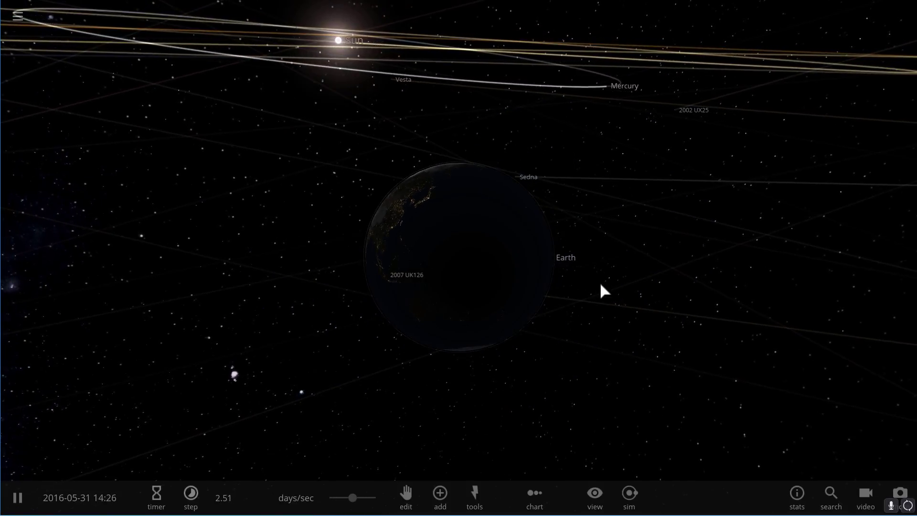
left_click_drag(592, 271, 500, 283)
scroll(497, 259, "down", 3)
left_click(464, 232)
left_click(440, 497)
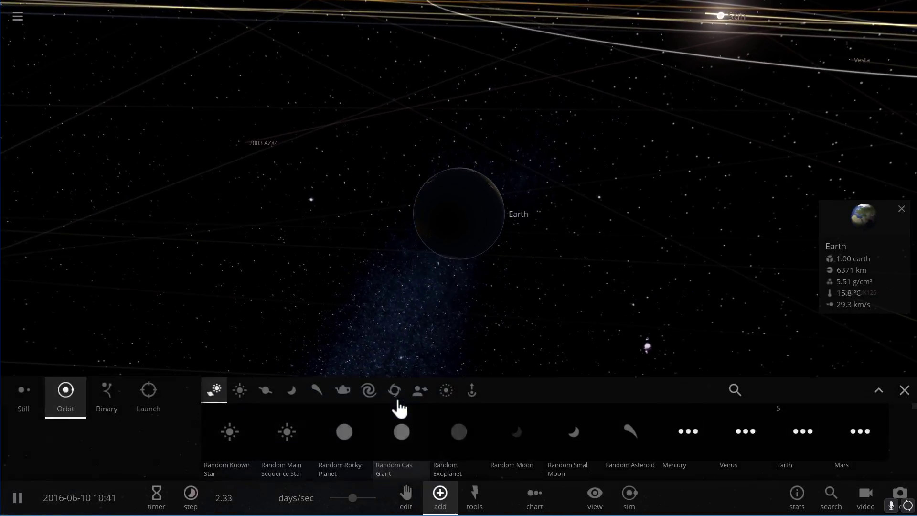
left_click(272, 389)
left_click(445, 389)
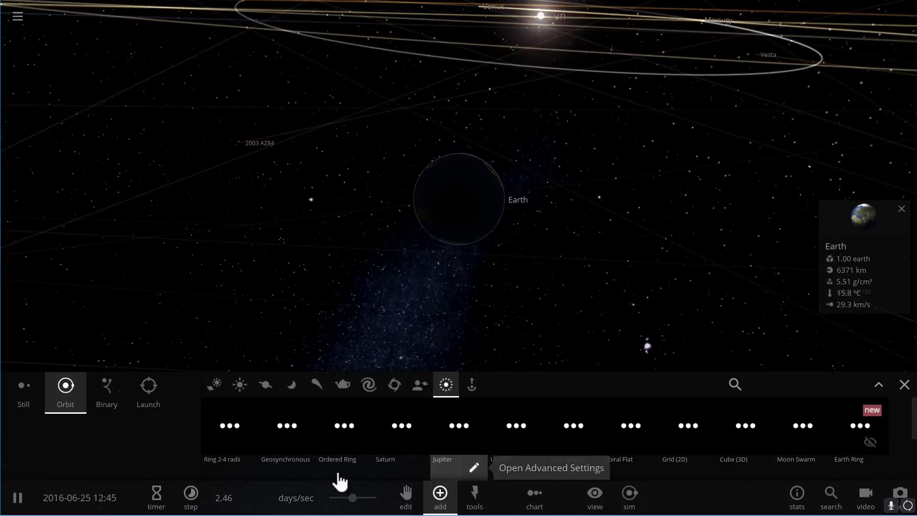
left_click(247, 468)
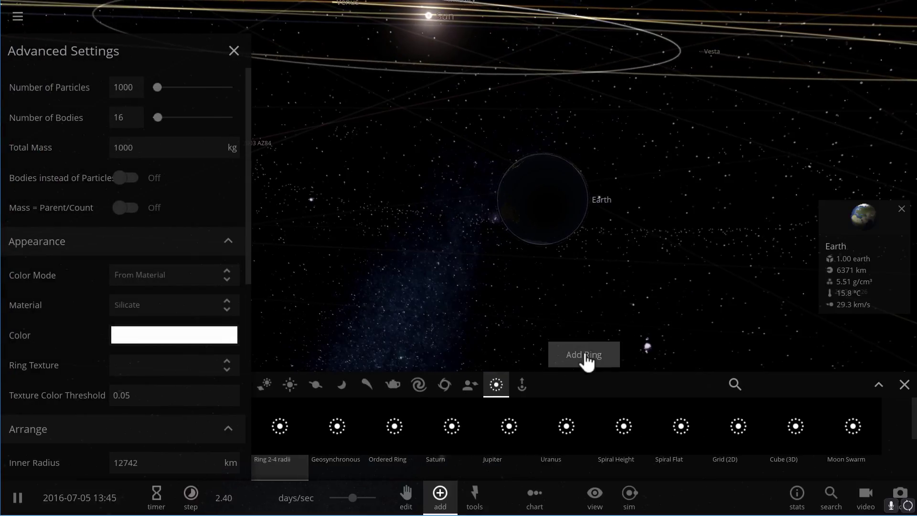
left_click_drag(559, 282, 451, 318)
scroll(485, 253, "down", 3)
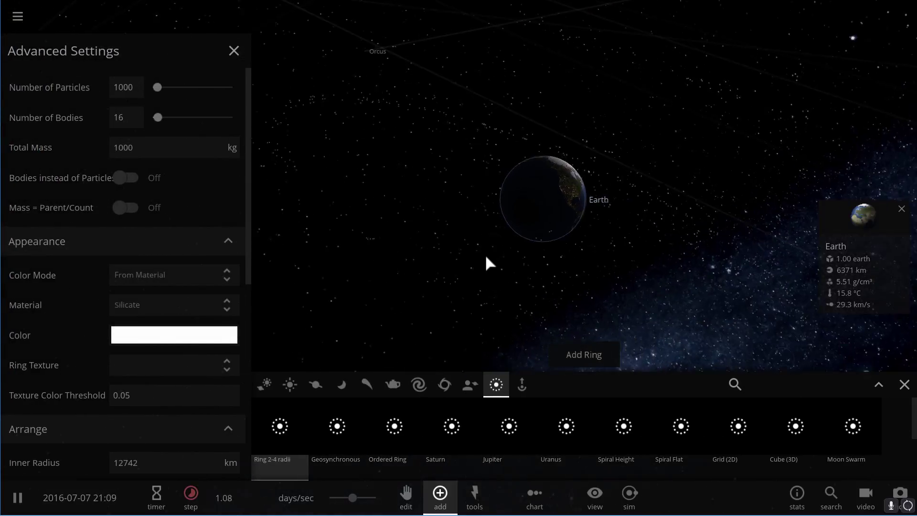
Step: Slow the simulation to about 8 minutes per second and examine Earth's particle ring from several angles
left_click_drag(353, 498, 329, 498)
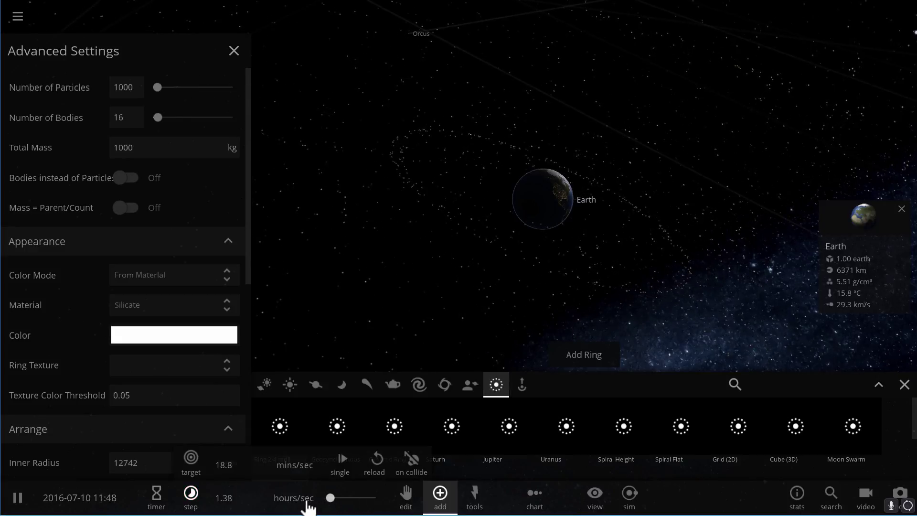
scroll(505, 196, "up", 3)
left_click_drag(447, 181, 413, 140)
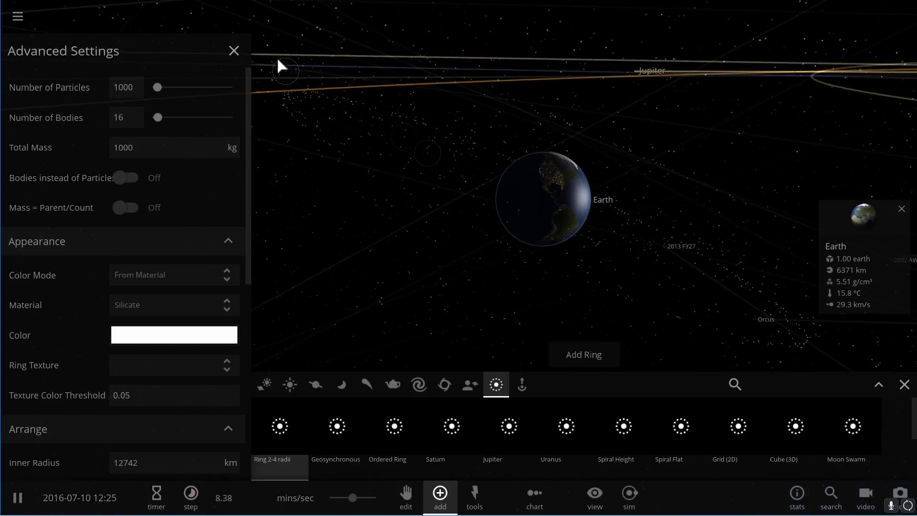
left_click(234, 51)
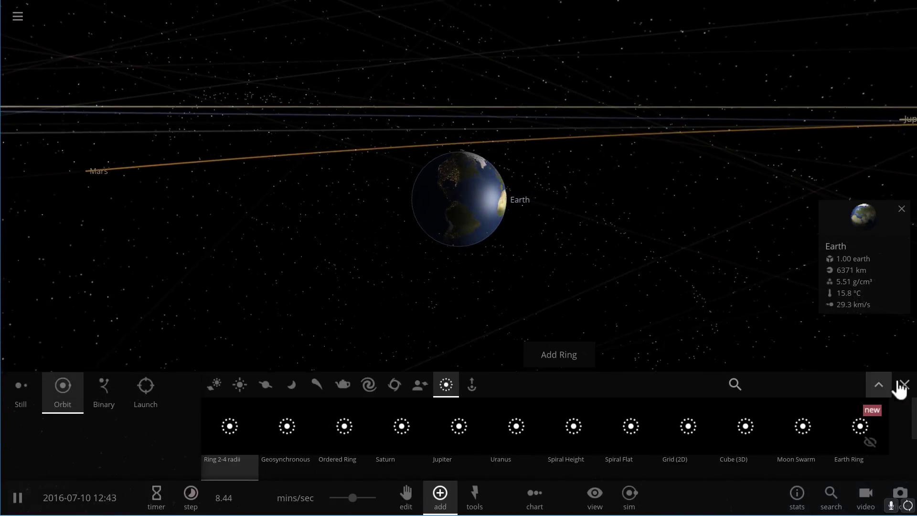
key("Escape")
left_click_drag(651, 347, 492, 332)
scroll(593, 311, "down", 2)
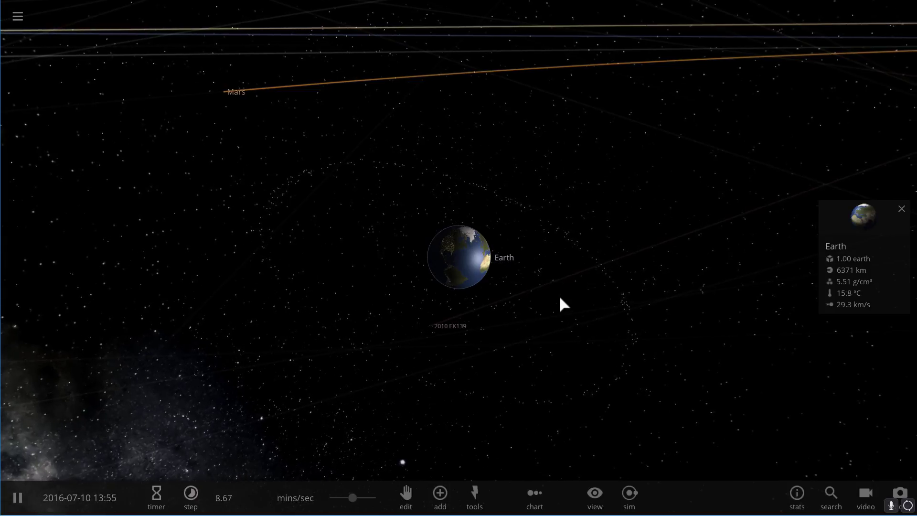
left_click_drag(487, 322, 548, 323)
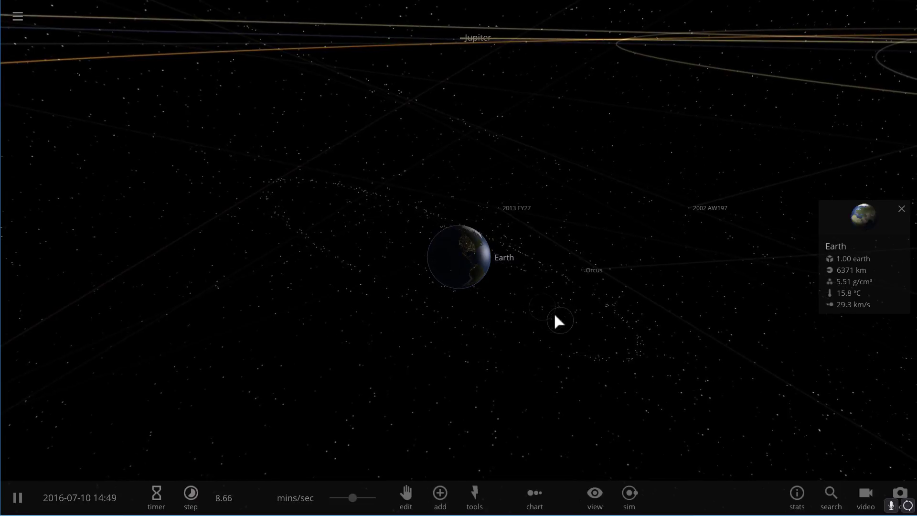
left_click_drag(549, 314, 644, 307)
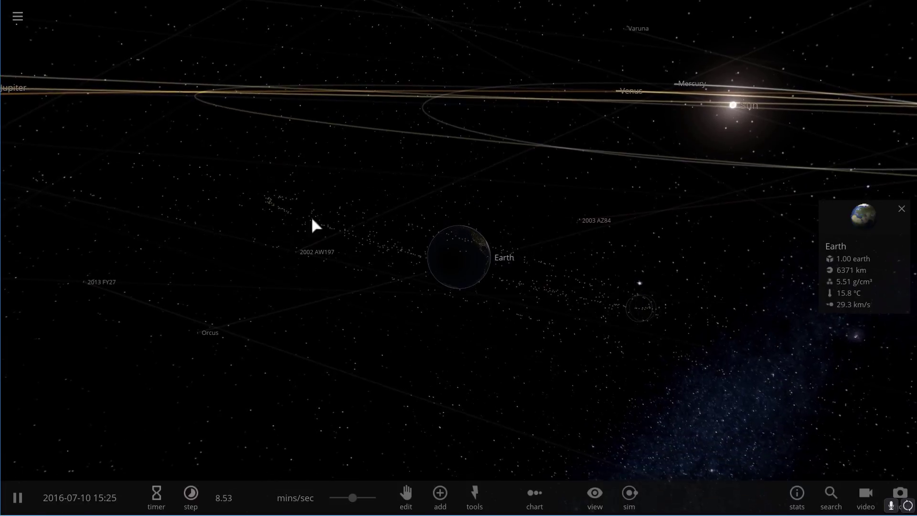
Step: Open the Climate Simulation and slow it to about 5 days per second
left_click(19, 19)
left_click(66, 153)
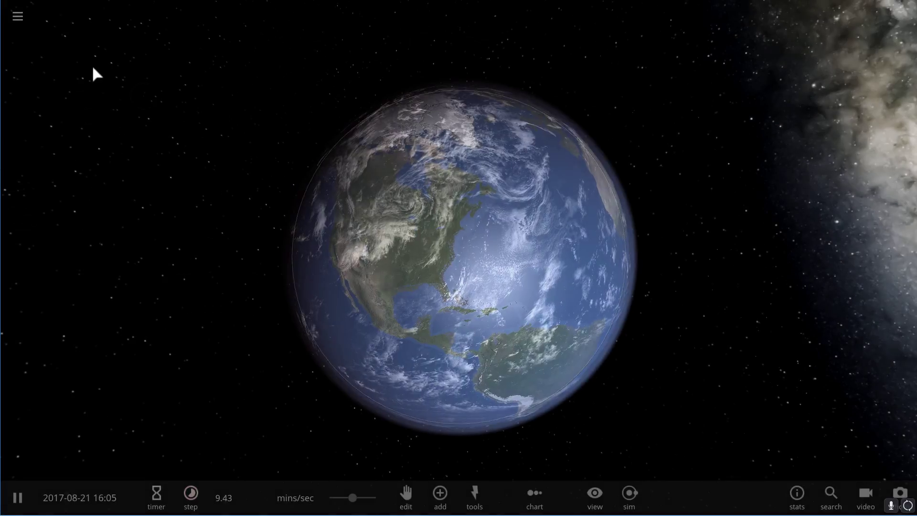
left_click(18, 21)
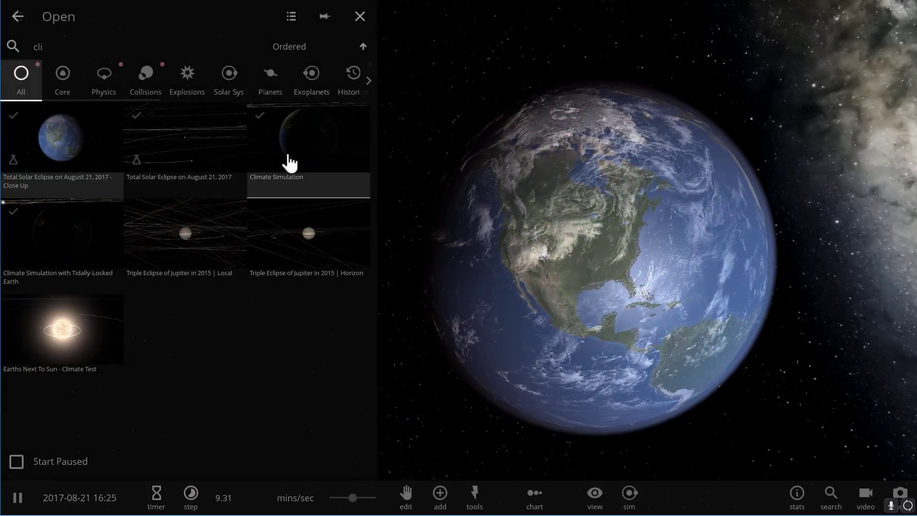
left_click(287, 163)
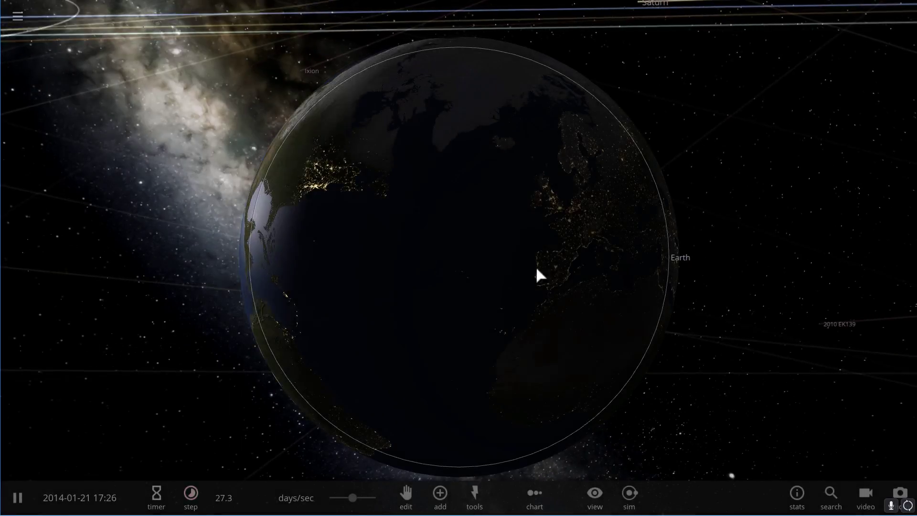
left_click_drag(353, 502, 324, 499)
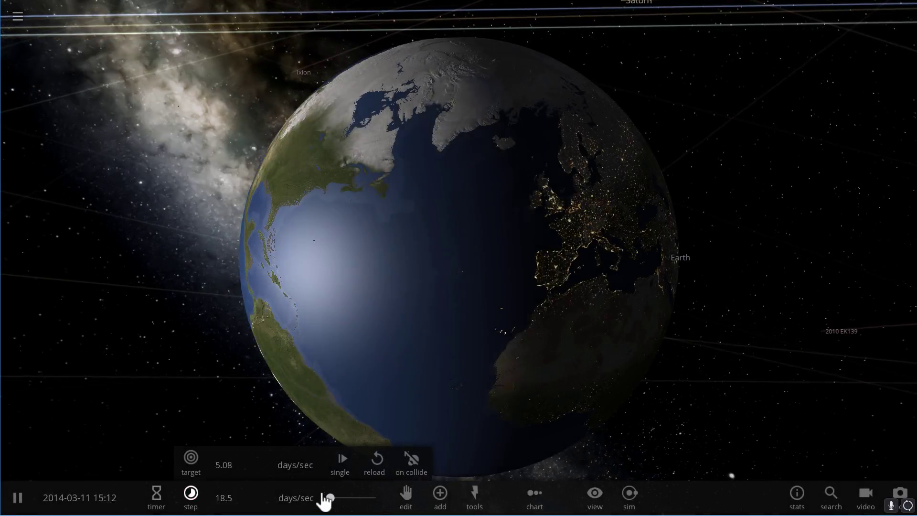
Step: Open Earth's climate properties and review the atmosphere and carbon dioxide settings
left_click(399, 259)
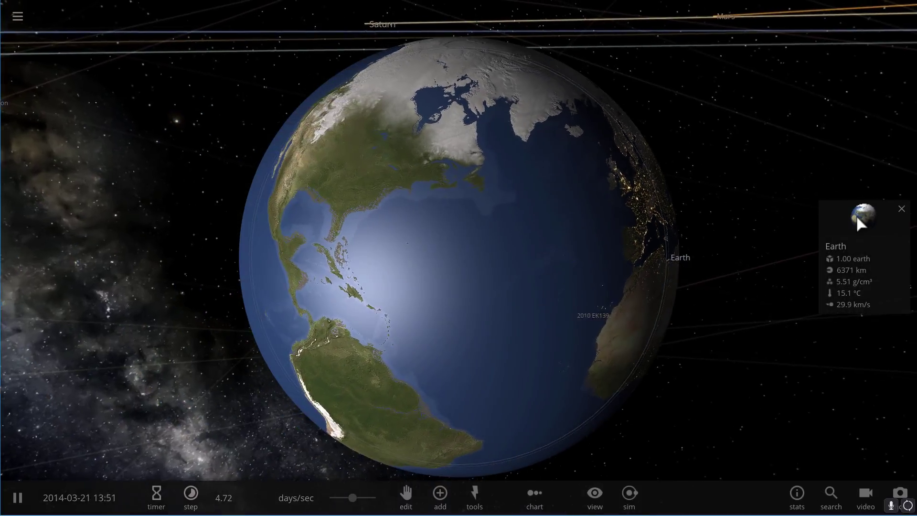
left_click(828, 207)
left_click(765, 179)
scroll(788, 325, "down", 5)
scroll(781, 311, "down", 2)
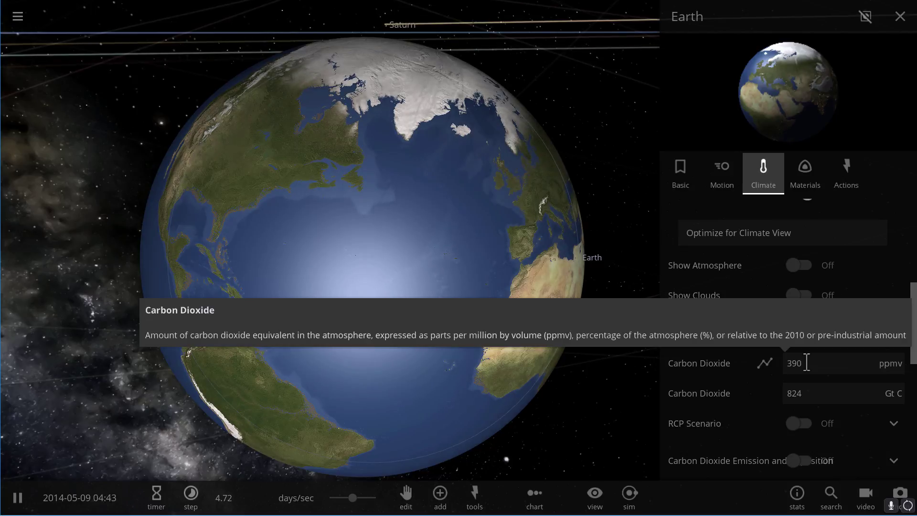
scroll(817, 292, "up", 6)
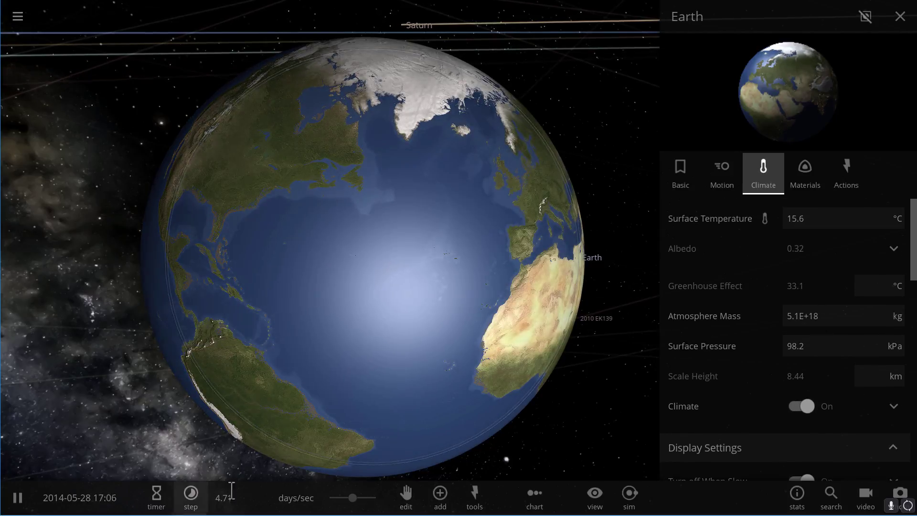
Step: Speed the simulation up to about 1 month per second and observe seasonal changes over the Americas and Africa
left_click_drag(356, 501, 368, 498)
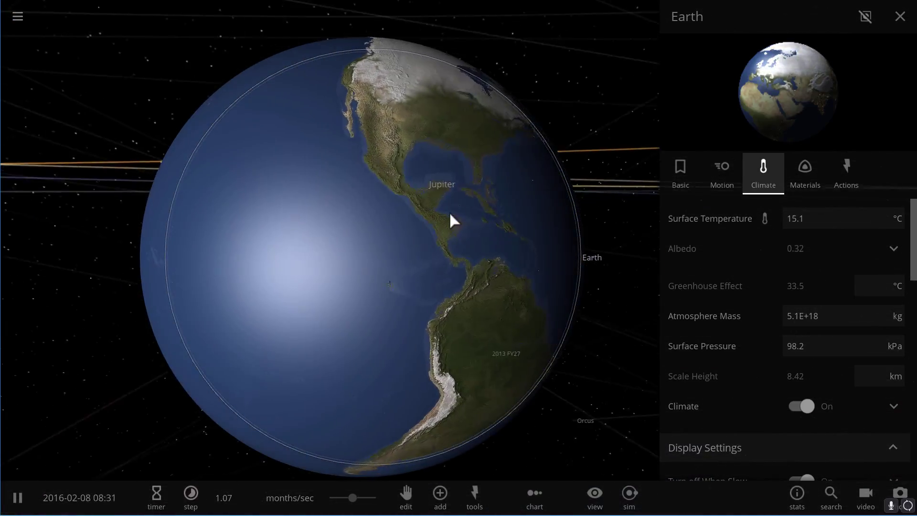
scroll(417, 248, "up", 5)
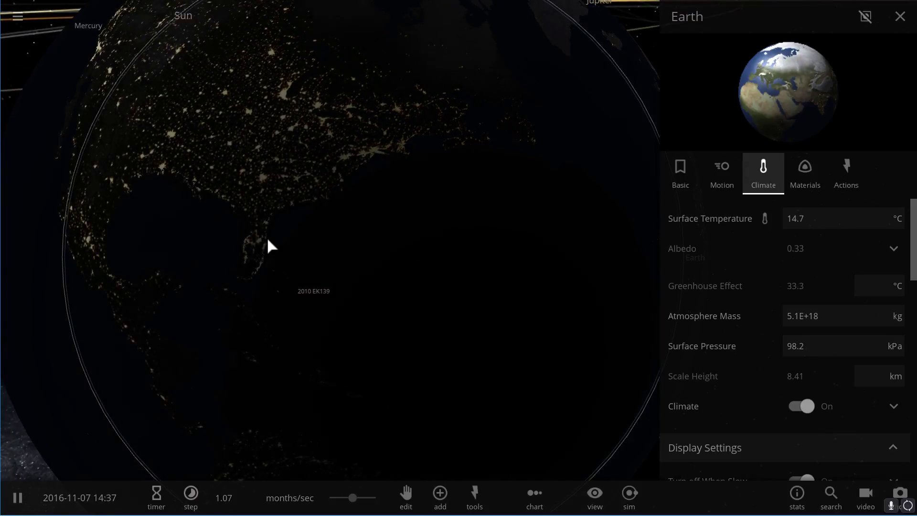
left_click_drag(266, 241, 360, 239)
scroll(361, 240, "down", 5)
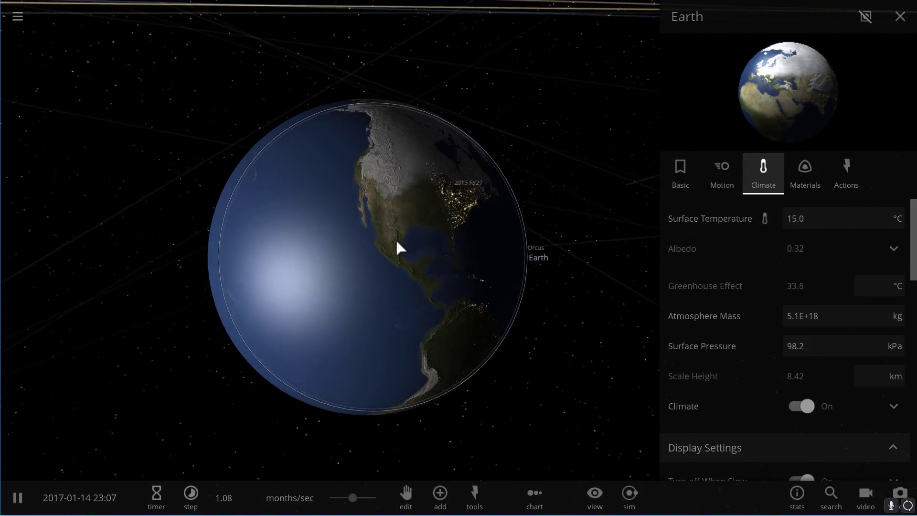
scroll(356, 252, "up", 3)
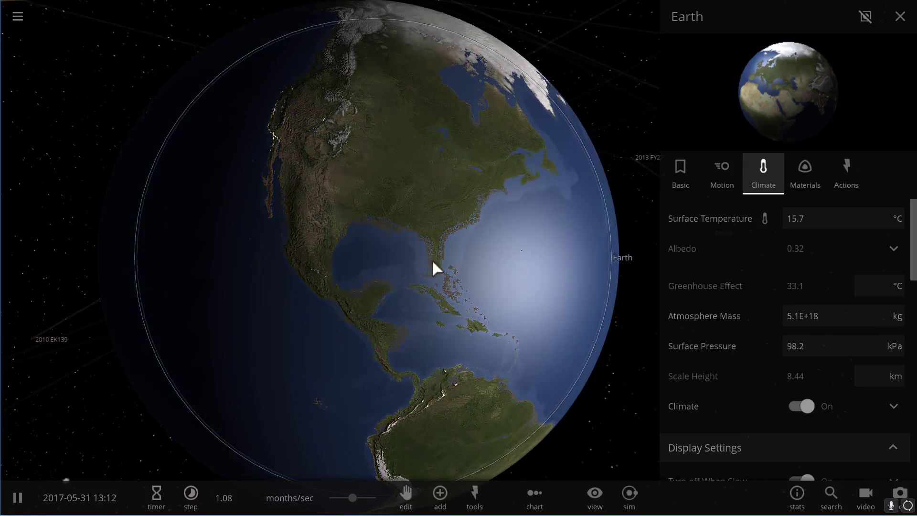
left_click_drag(400, 277, 224, 269)
left_click_drag(424, 306, 326, 252)
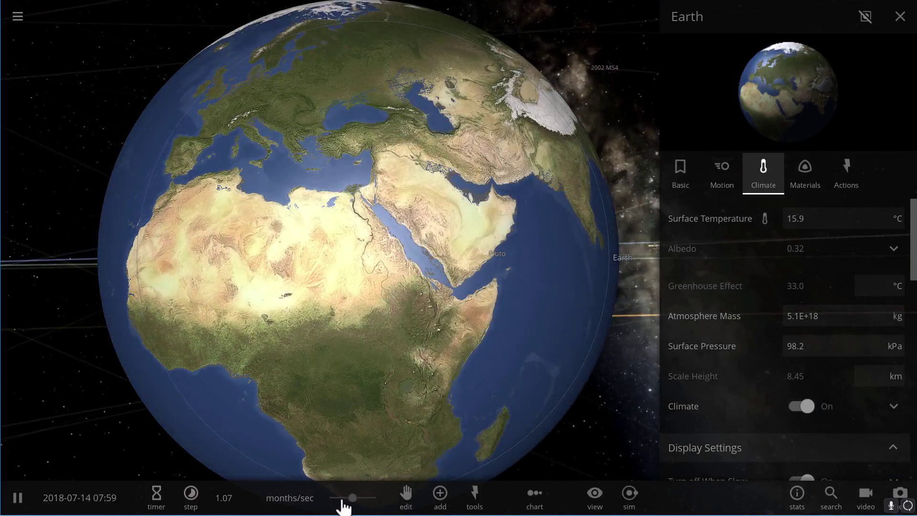
Step: Slow the simulation to about 6 days per second and examine the snow cover over southern Asia
left_click_drag(348, 500, 334, 500)
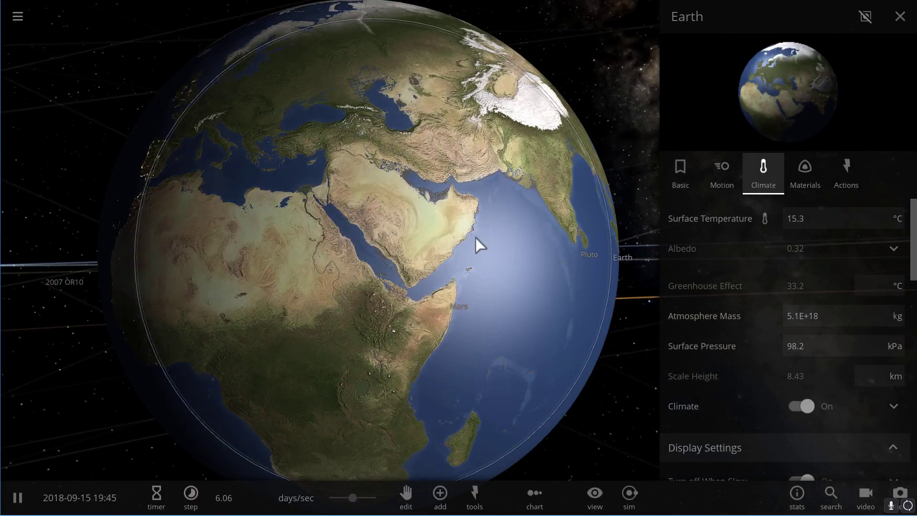
left_click_drag(467, 274, 429, 268)
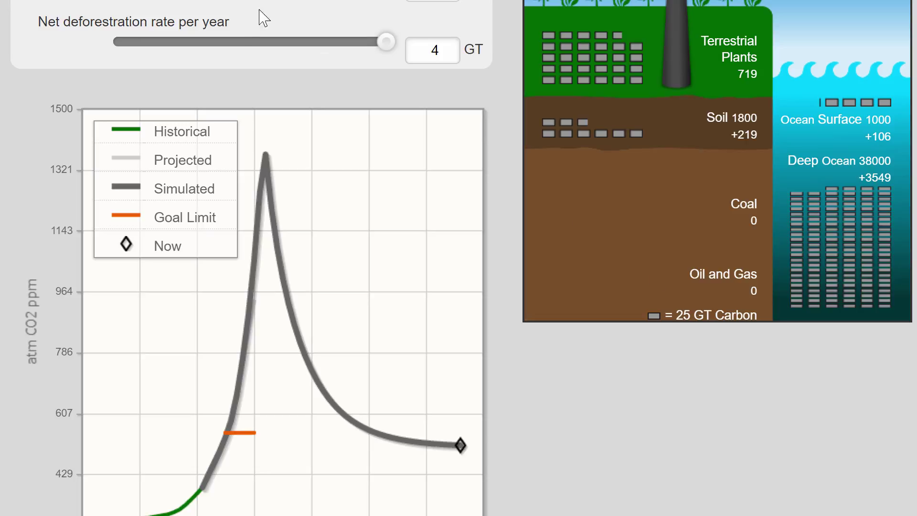
scroll(236, 58, "up", 4)
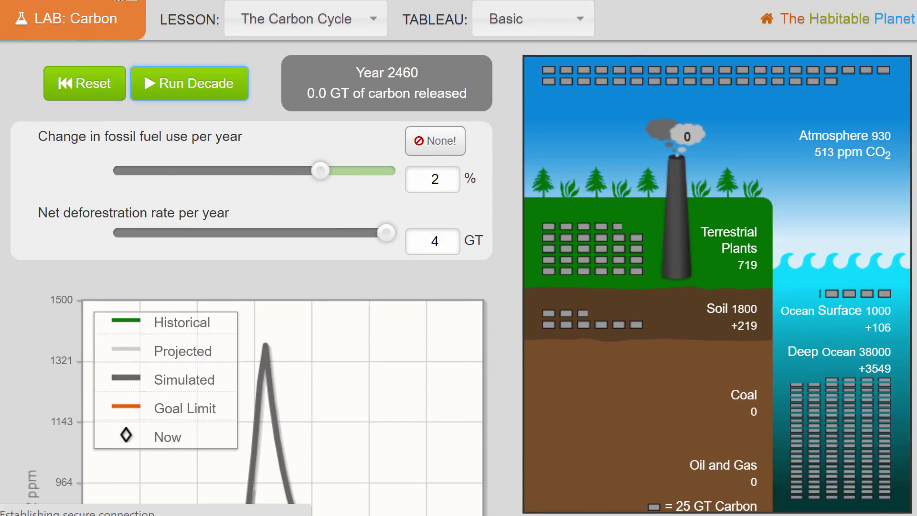
Step: Reset the Carbon Cycle lesson in the Carbon lab and run it decade by decade from 2010 to 2050
left_click(439, 140)
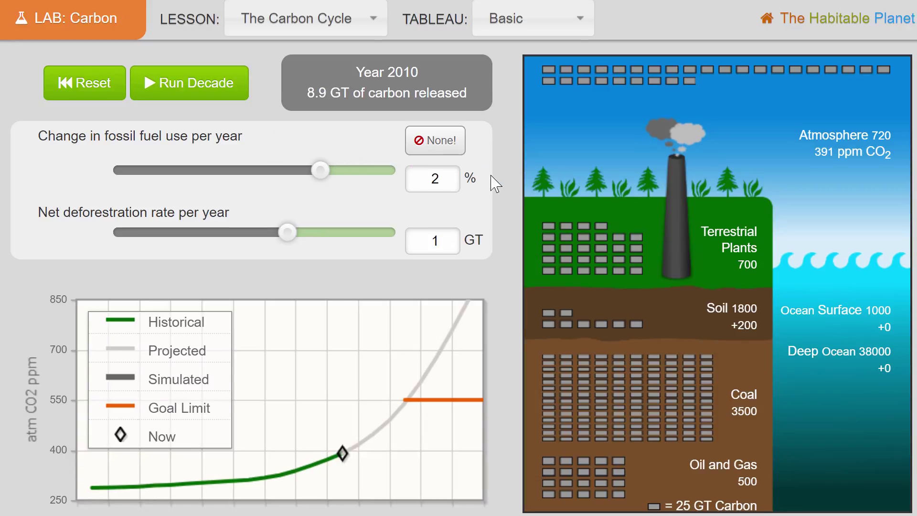
scroll(491, 175, "down", 1)
scroll(477, 170, "up", 1)
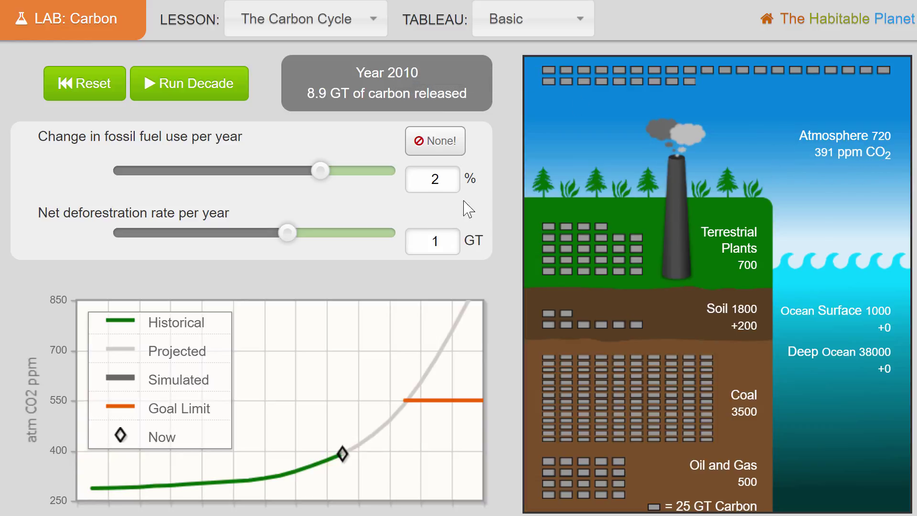
left_click(203, 99)
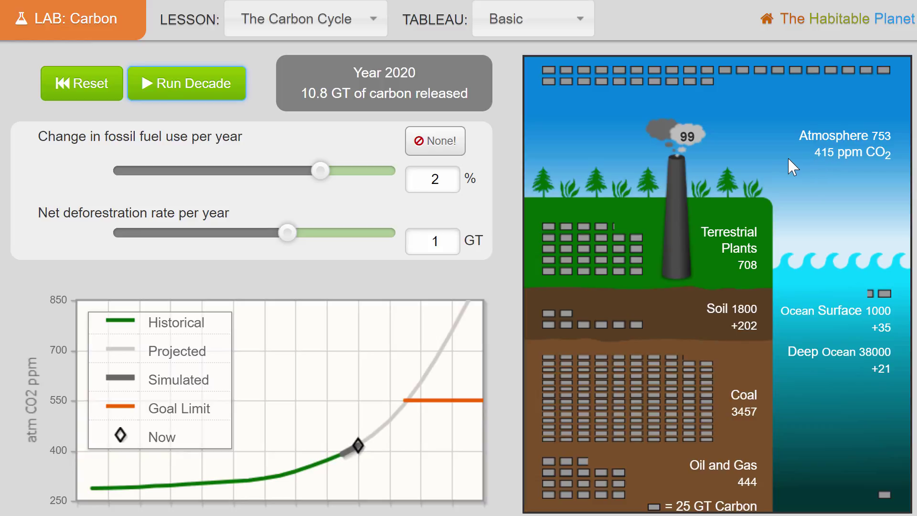
left_click(202, 92)
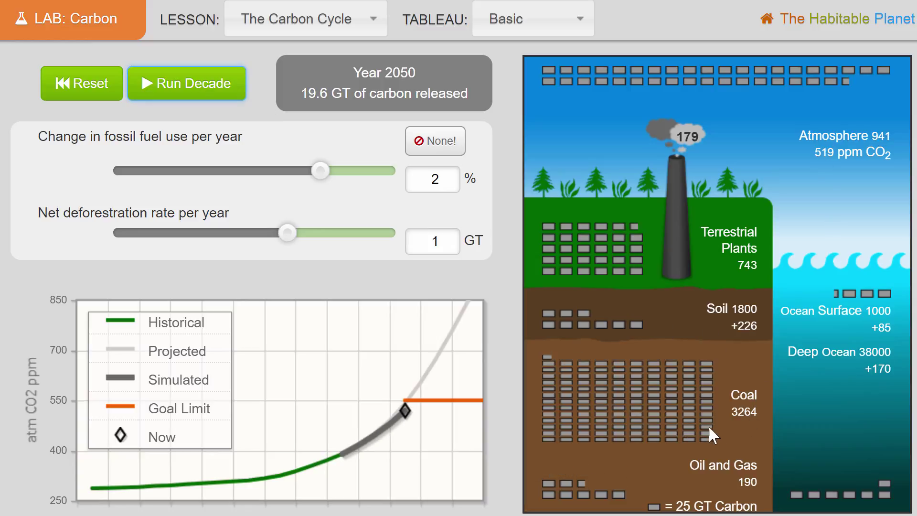
Step: Run the carbon model for two more decades, up to 2070, with unchanged fossil fuel and deforestation rates
scroll(703, 420, "down", 1)
scroll(685, 448, "up", 1)
left_click(194, 86)
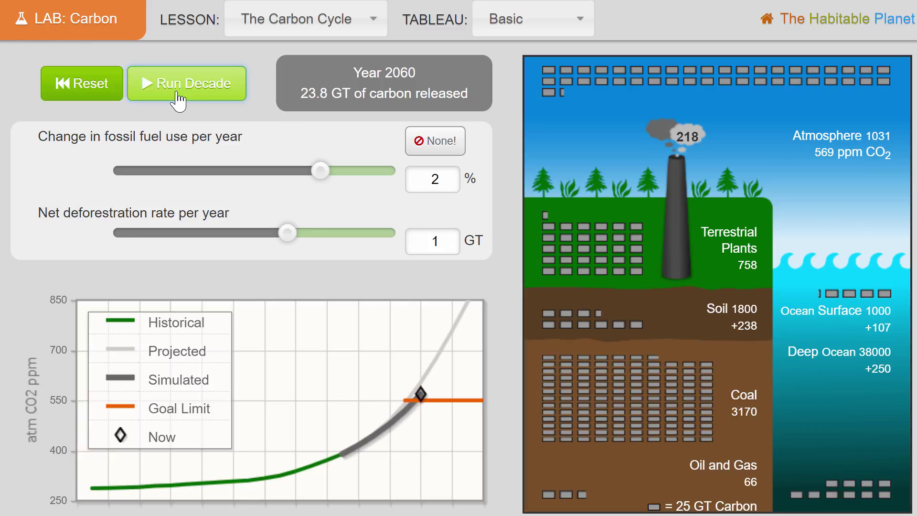
left_click(178, 95)
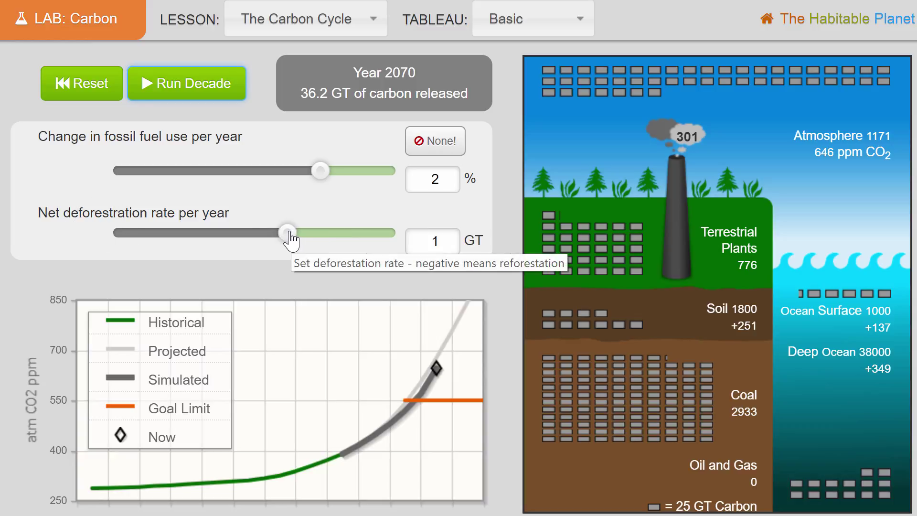
Step: Set the net deforestation rate to 2.8 GT per year and run the carbon model to 2090
left_click_drag(288, 233, 298, 234)
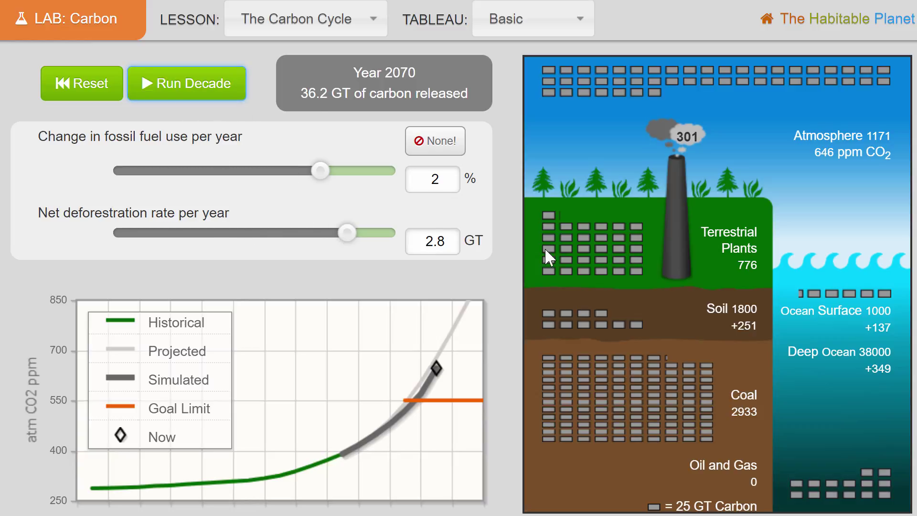
left_click(209, 91)
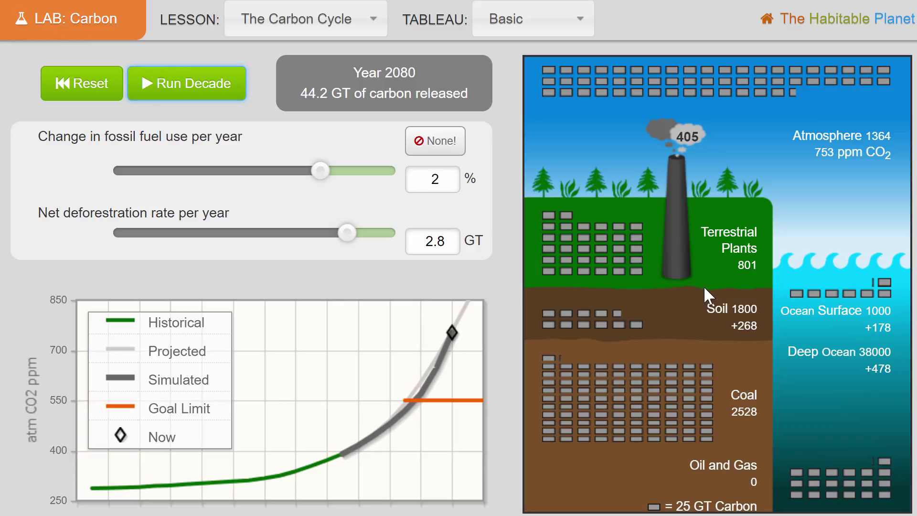
left_click(217, 90)
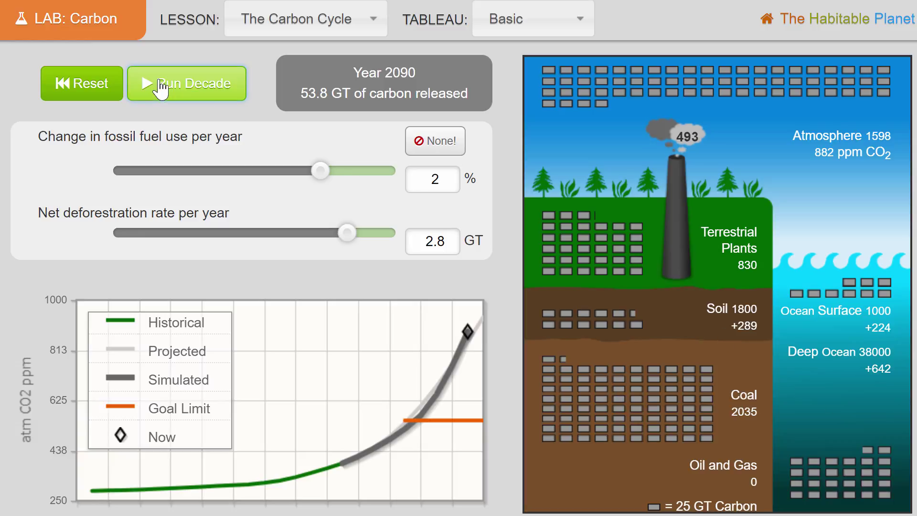
Step: Run the carbon model decade by decade from 2090 to 2150 with 2% fossil fuel growth and 2.8 GT deforestation
left_click(182, 93)
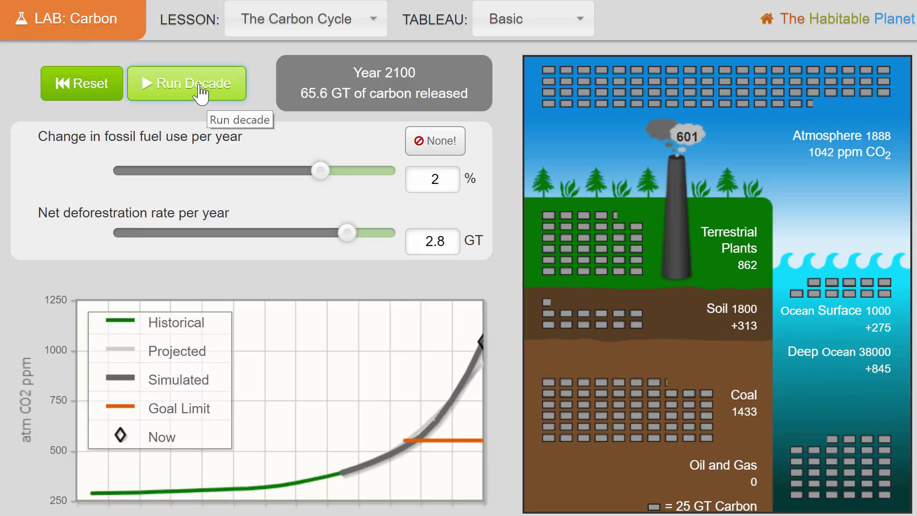
left_click(201, 94)
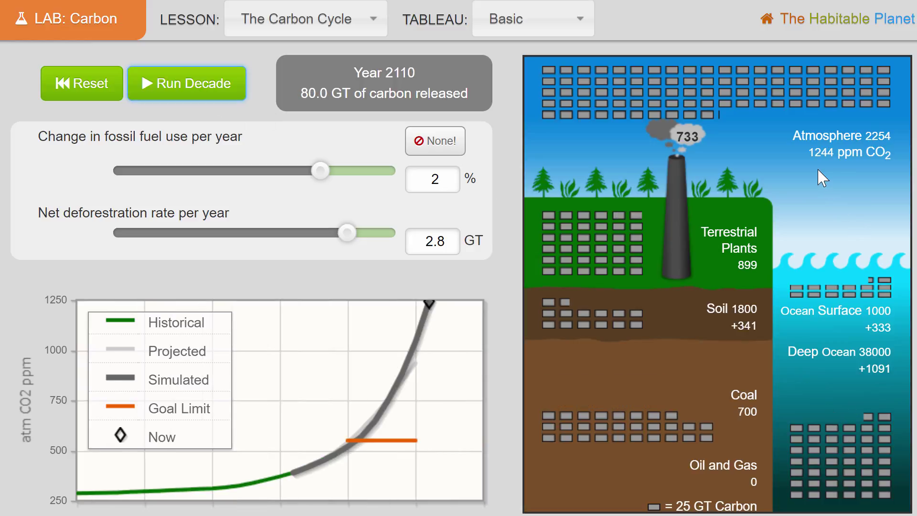
left_click(182, 93)
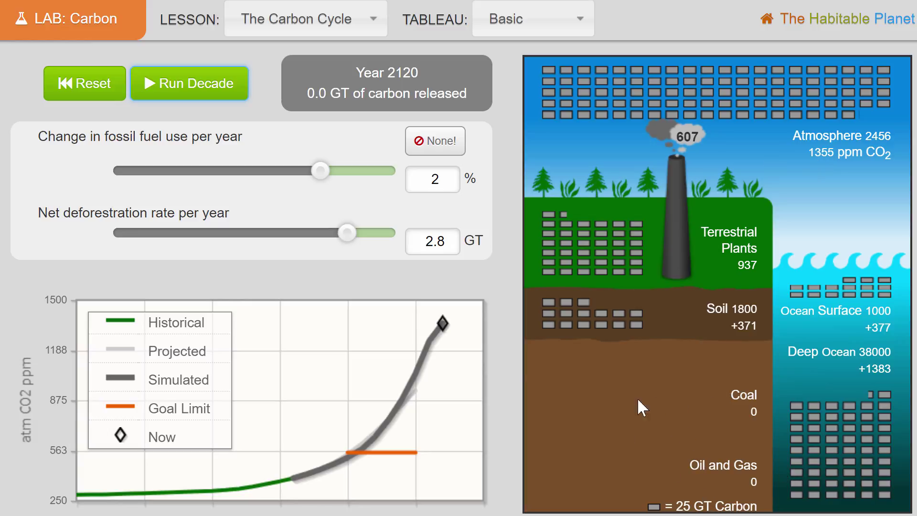
left_click(207, 81)
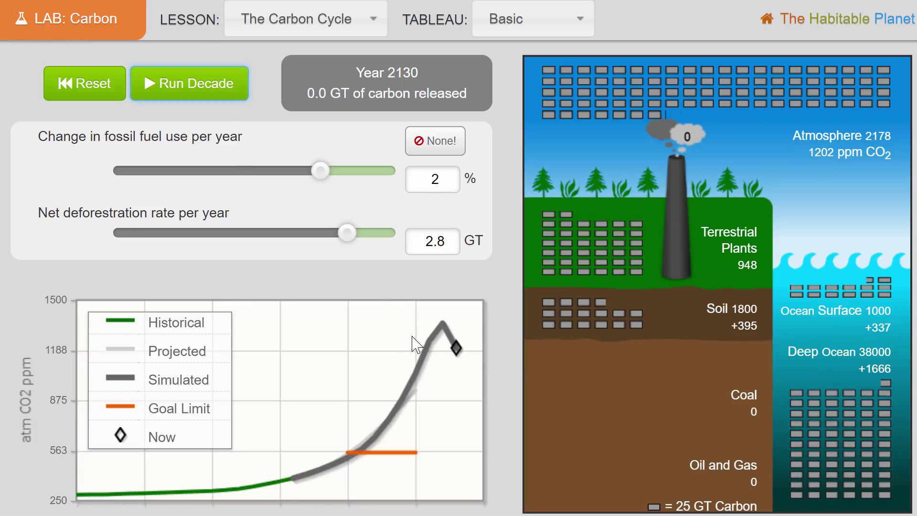
left_click(205, 88)
left_click(204, 87)
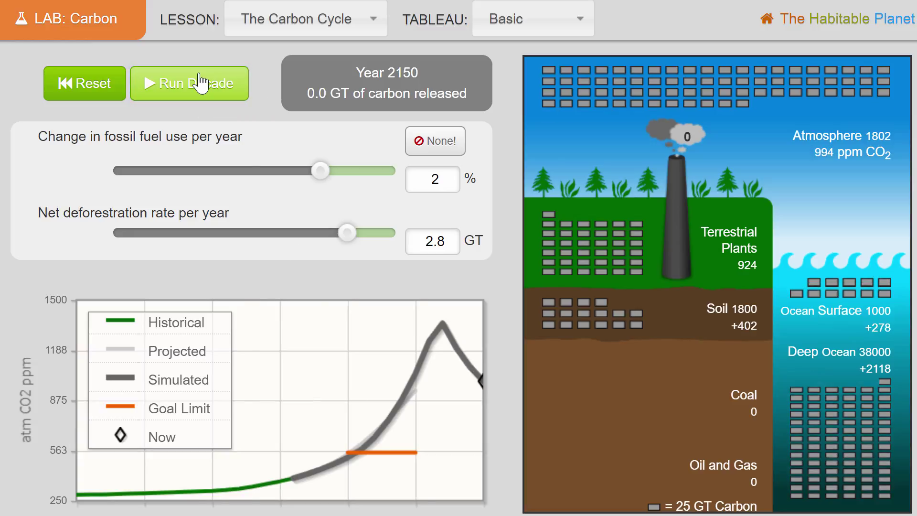
Step: Run the carbon model for five more decades beyond 2150 without changing the rates
left_click(201, 83)
left_click(200, 83)
left_click(201, 83)
left_click(201, 82)
left_click(201, 83)
left_click(201, 83)
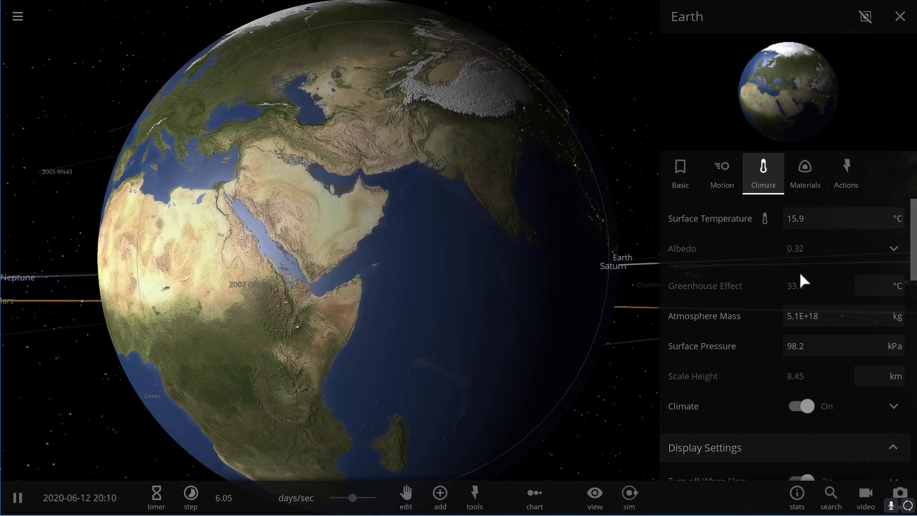
Step: Switch to Universe Sandbox, set Earth's atmospheric carbon dioxide to 1360 ppmv and show the surface temperature graph
scroll(801, 279, "down", 5)
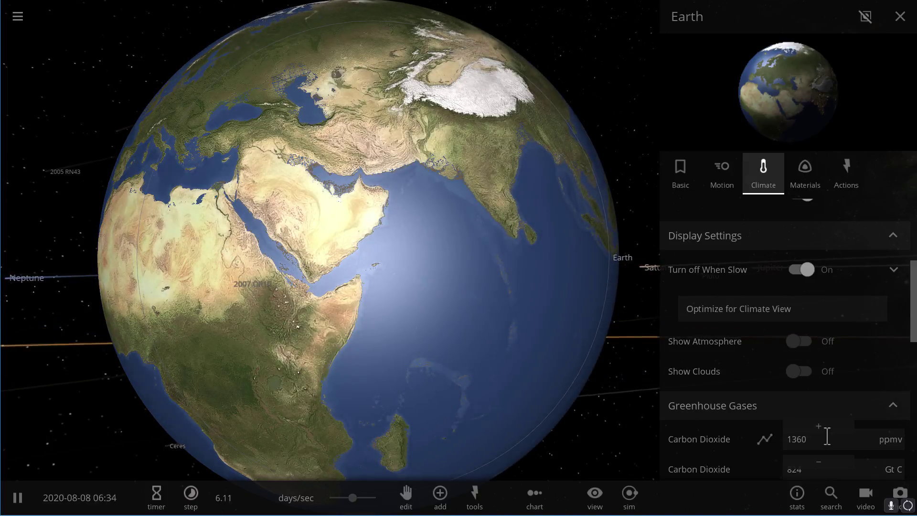
scroll(834, 379, "up", 5)
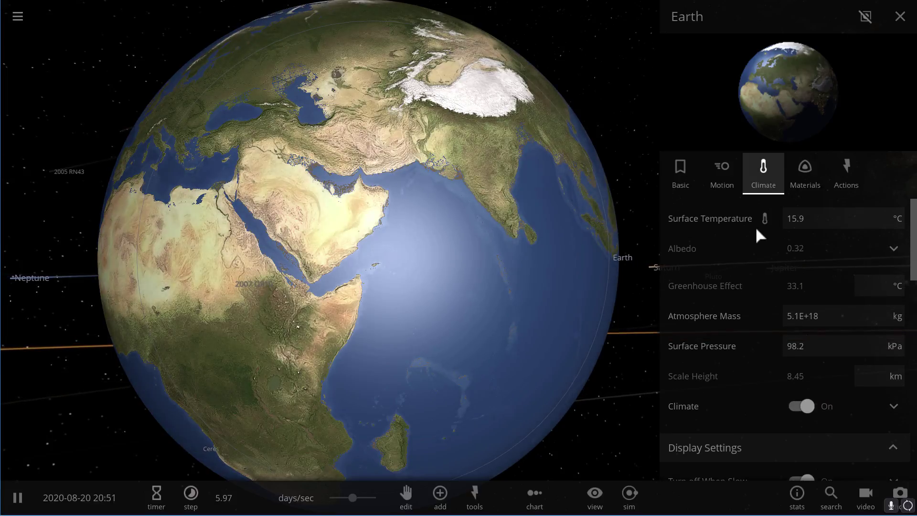
left_click(764, 220)
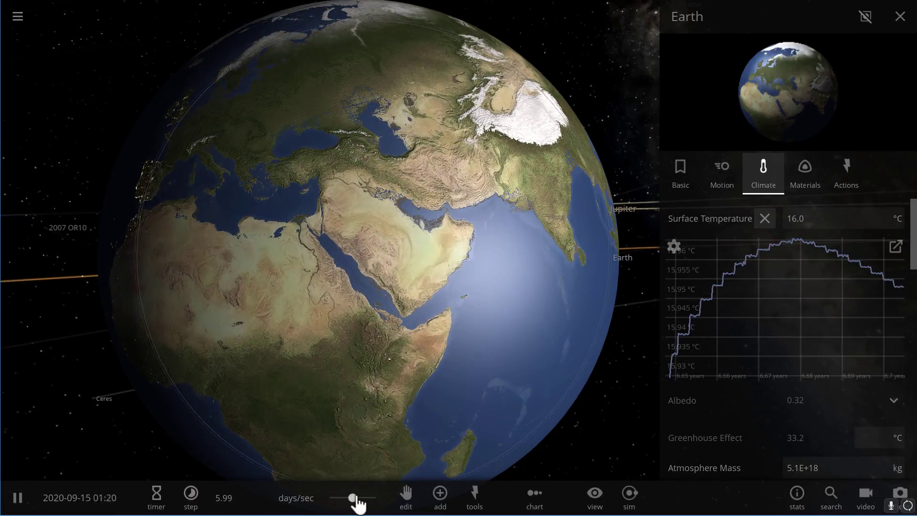
Step: Speed the simulation up to about 1.5 months per second and examine North America and the Atlantic as the climate runs
left_click_drag(353, 498, 377, 506)
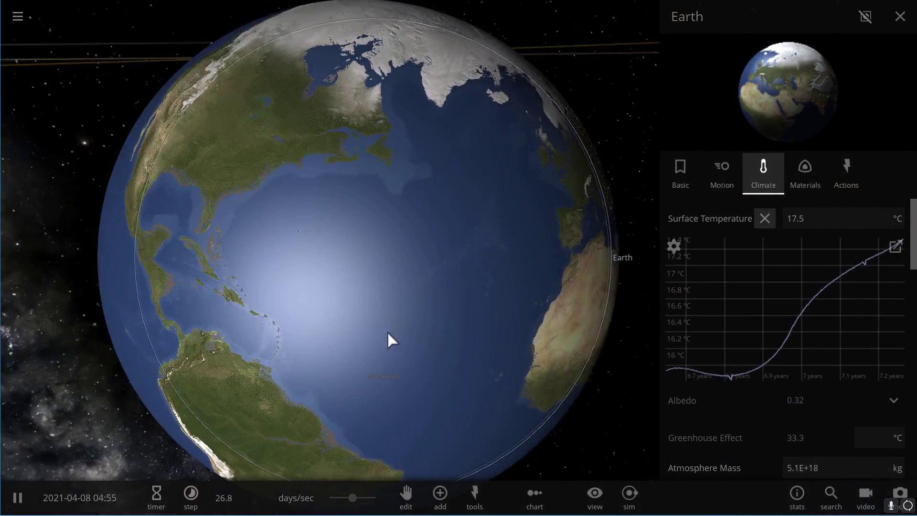
scroll(334, 234, "up", 3)
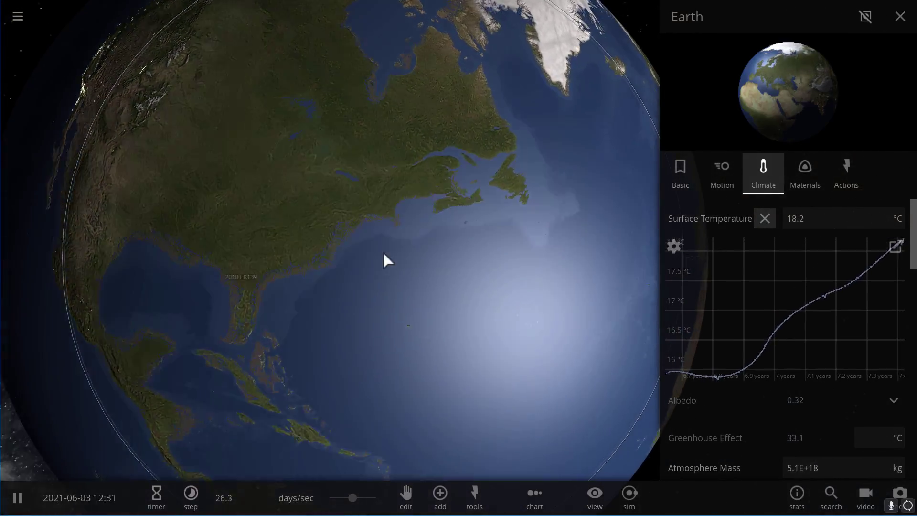
left_click_drag(352, 497, 367, 502)
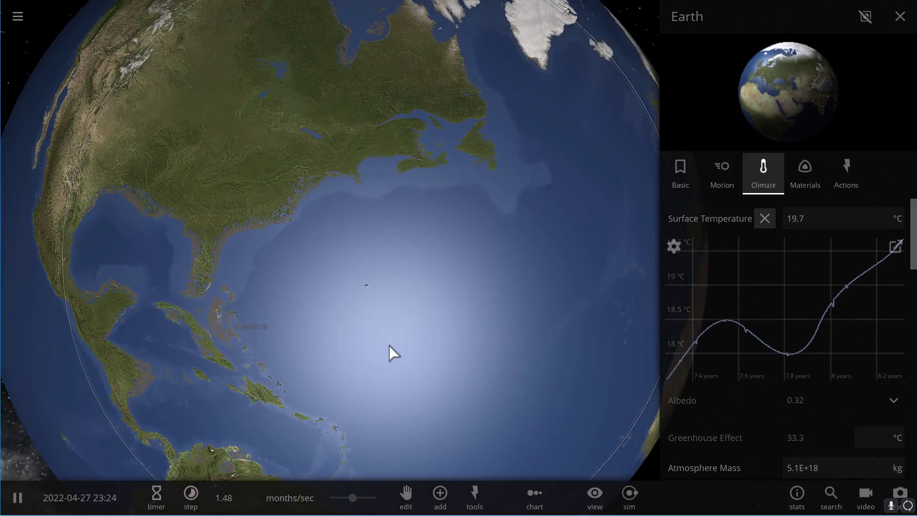
scroll(356, 255, "down", 3)
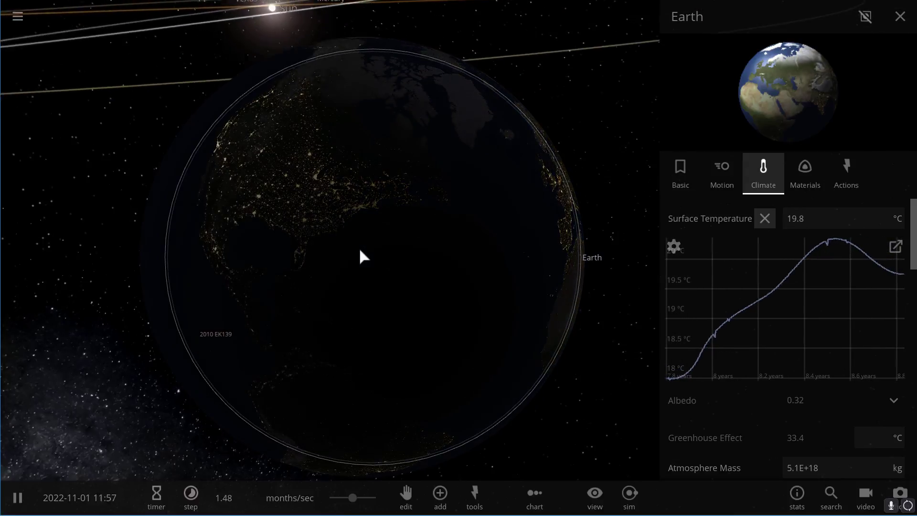
scroll(360, 250, "up", 5)
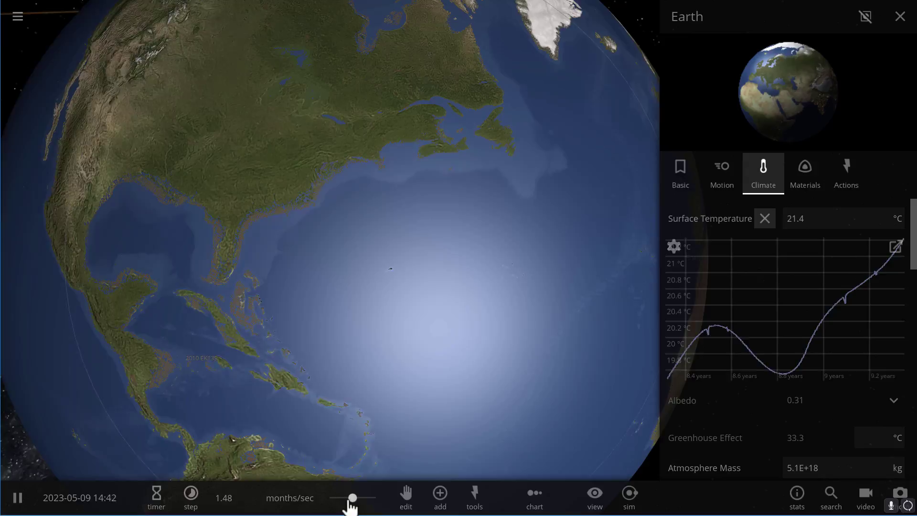
Step: Speed the simulation up to about 4.6 months per second and inspect the Americas and the Arctic snow cover
left_click_drag(351, 497, 367, 499)
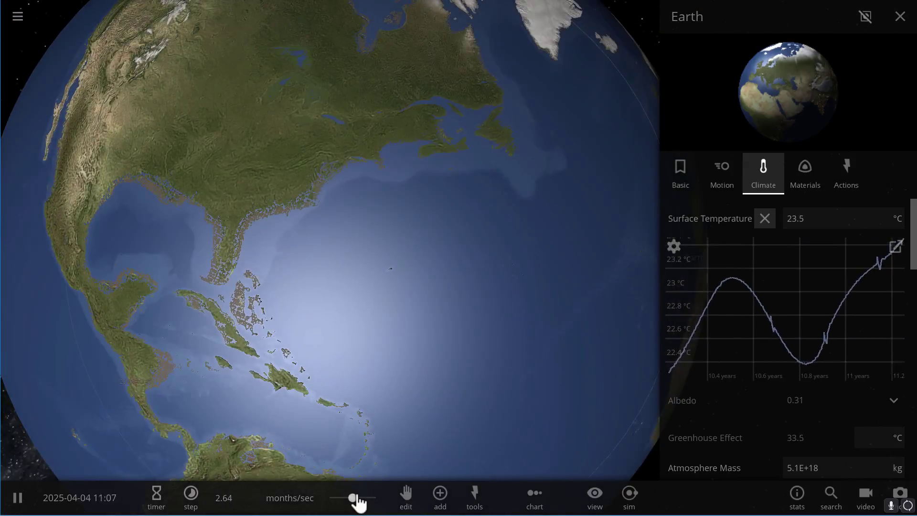
left_click_drag(353, 498, 365, 496)
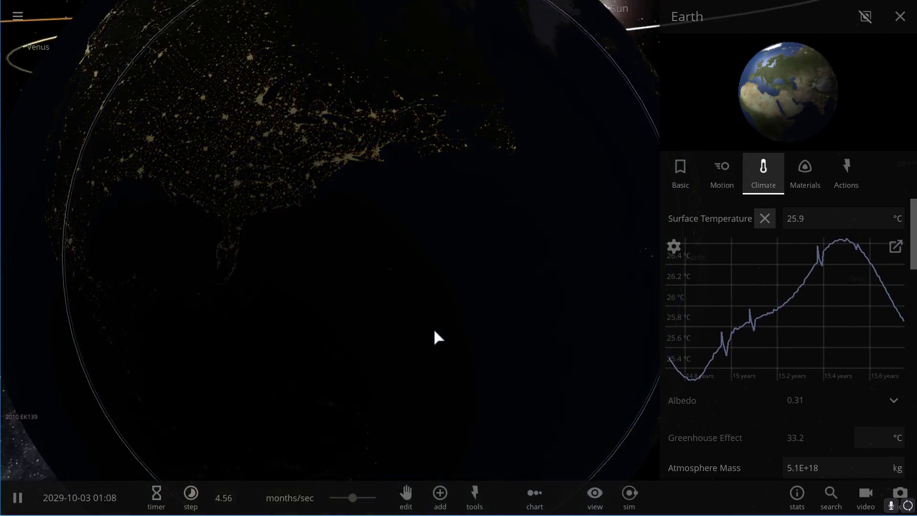
scroll(388, 198, "down", 3)
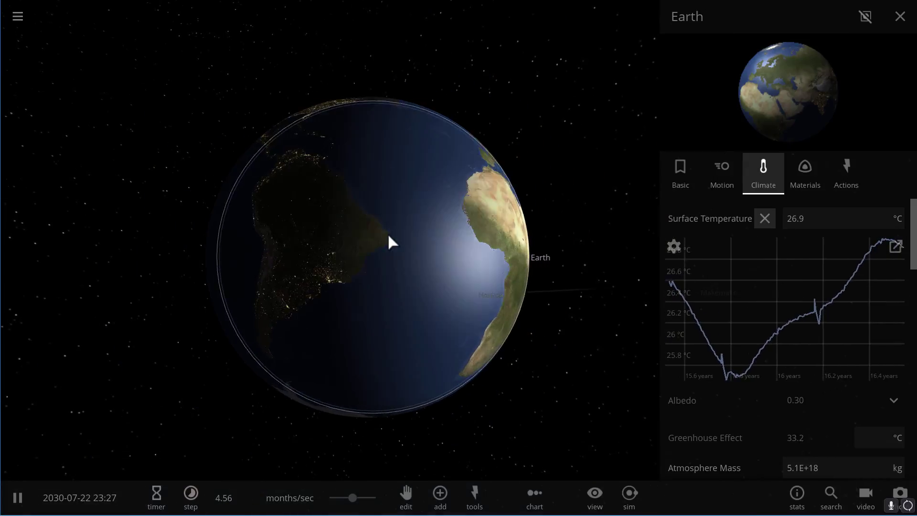
left_click_drag(383, 229, 377, 294)
scroll(380, 228, "up", 5)
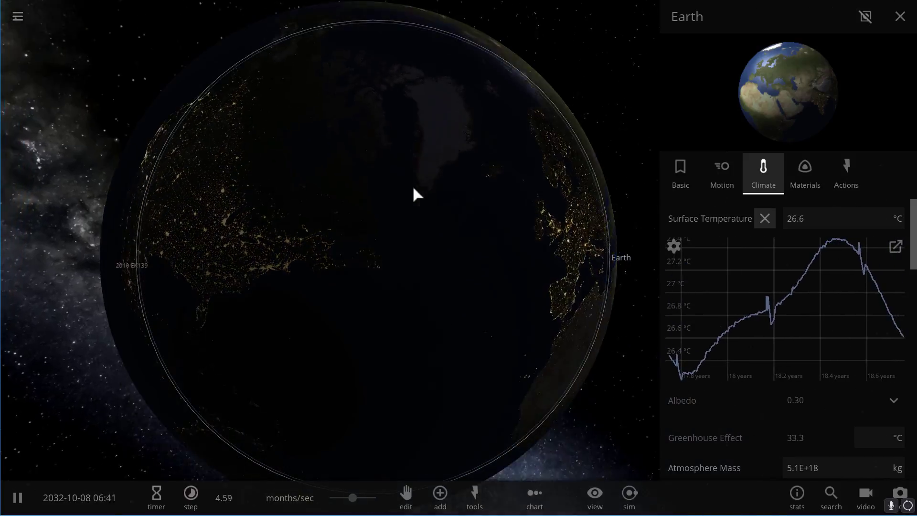
left_click_drag(414, 188, 426, 254)
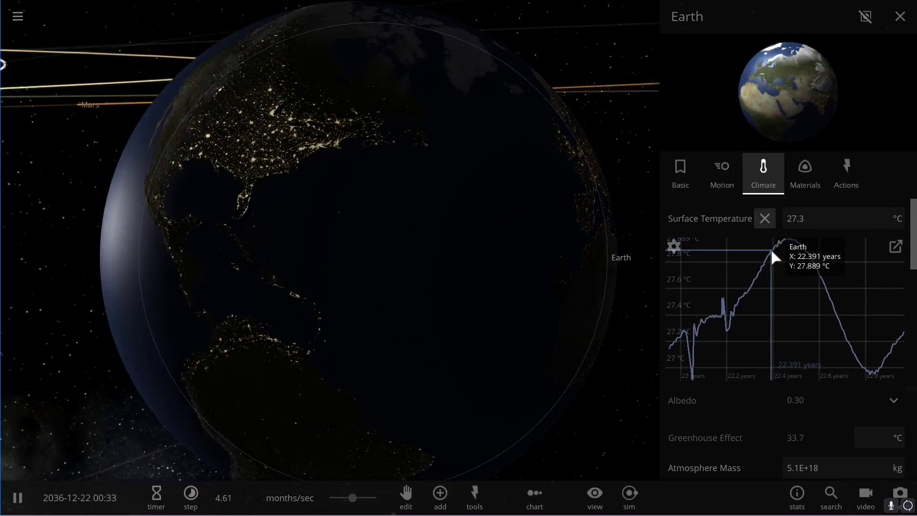
Step: Slow the simulation to about 3 hours per second and reopen Earth's climate properties
scroll(494, 194, "down", 5)
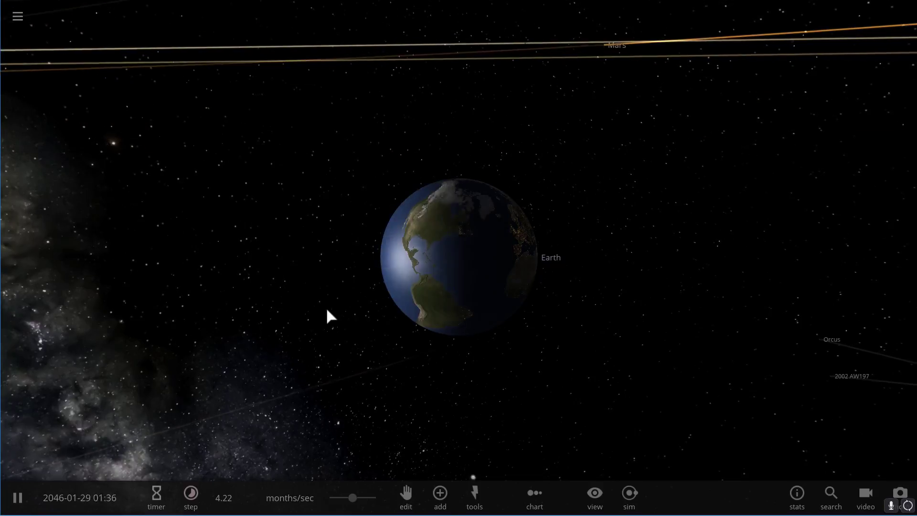
scroll(363, 280, "up", 2)
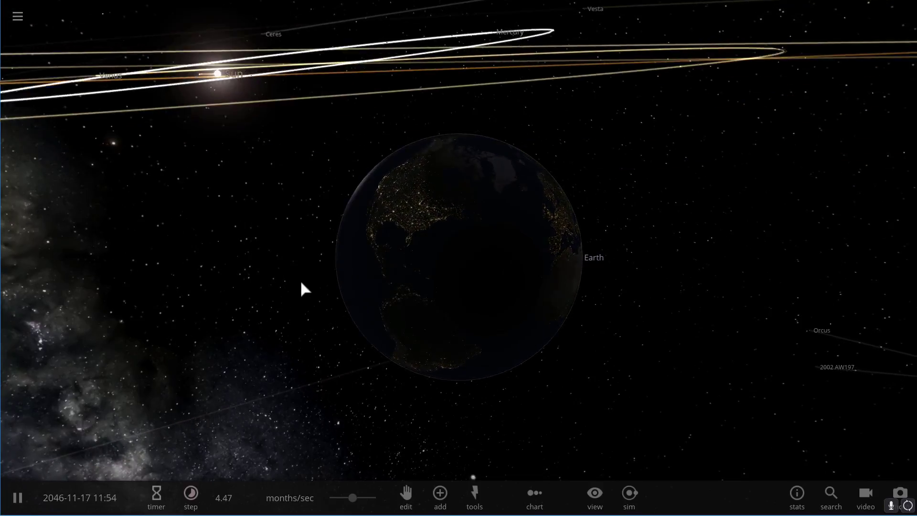
mouse_move(354, 501)
left_mouse_down()
mouse_move(321, 497)
mouse_move(354, 498)
left_mouse_up()
left_click(497, 266)
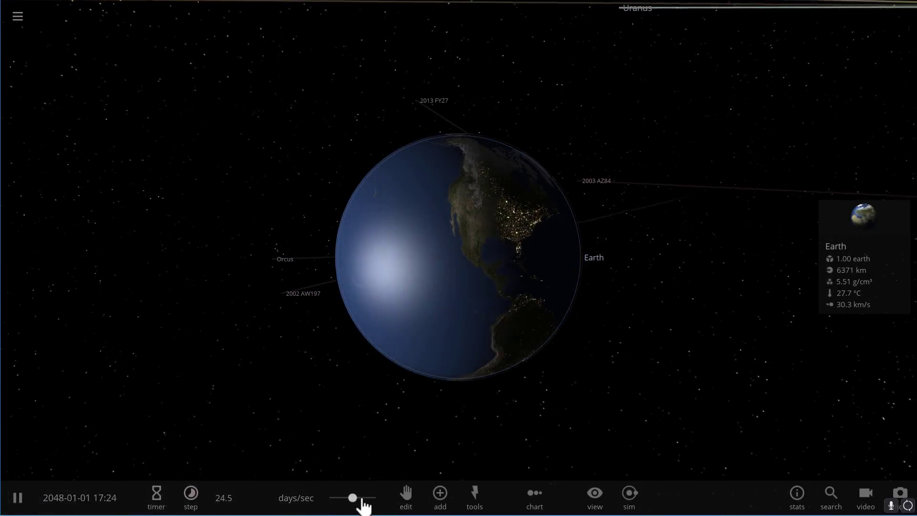
left_click_drag(352, 497, 331, 502)
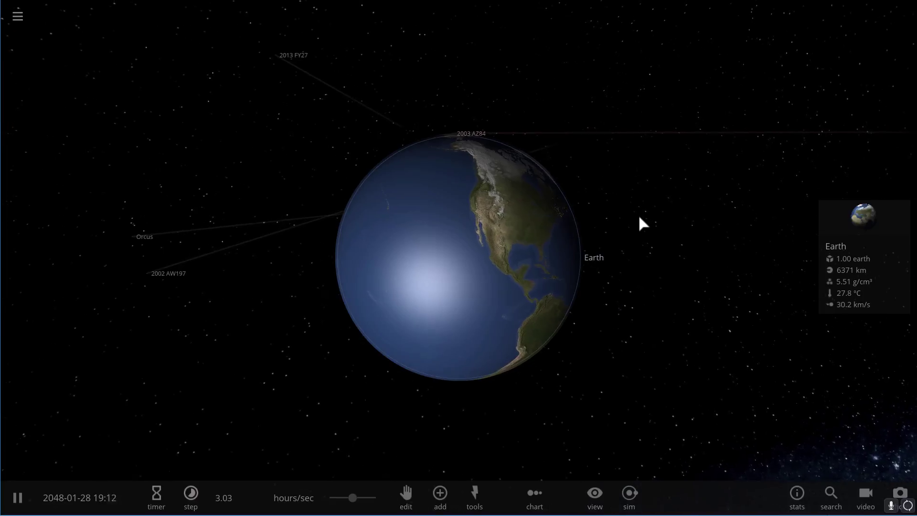
left_click(843, 208)
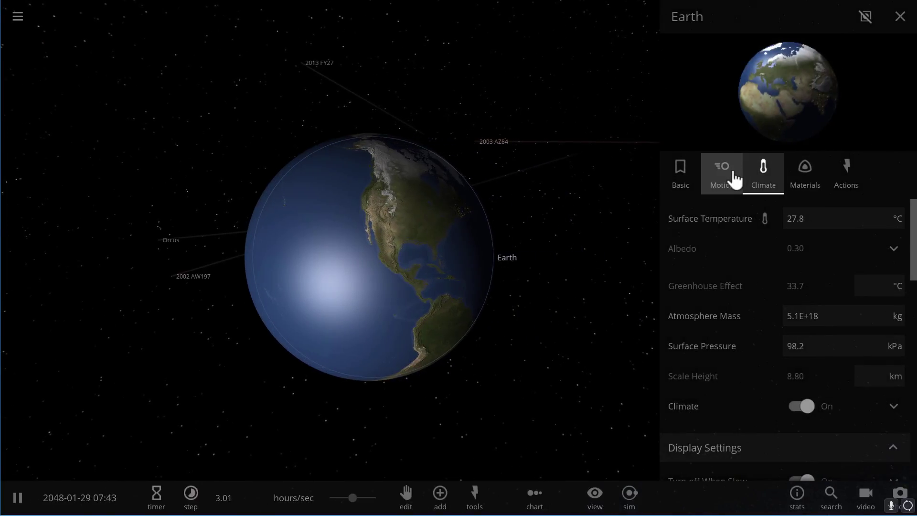
Step: Add a Ring 2-4 radii particle ring around Earth, from 12742 km to 25484 km, and close the open panels
left_click(440, 497)
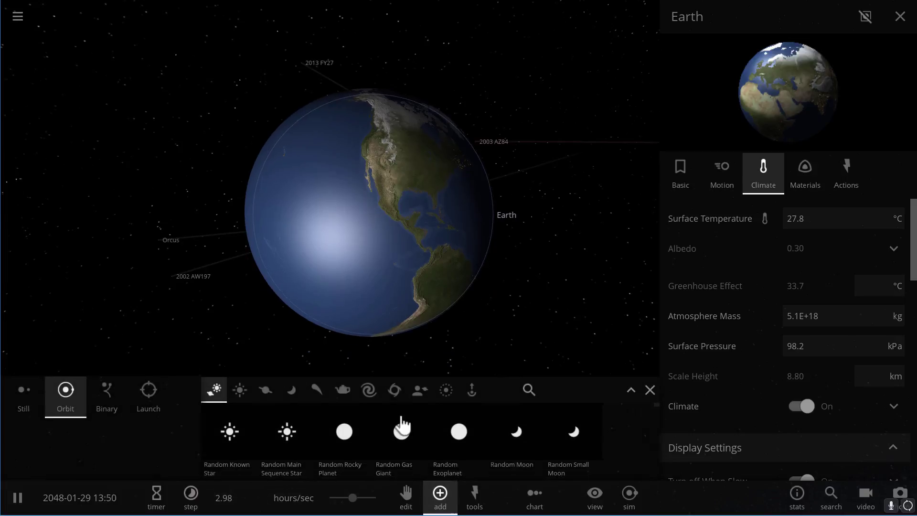
left_click_drag(368, 236, 143, 170)
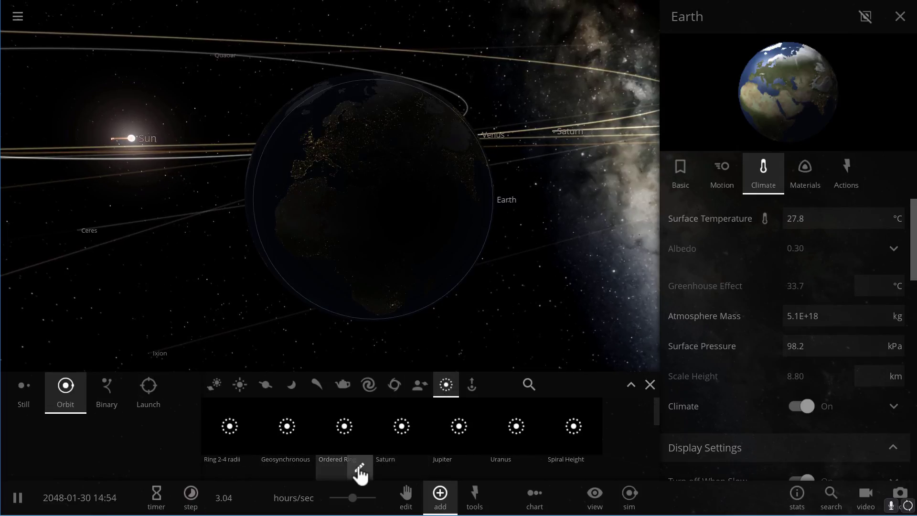
left_click(360, 472)
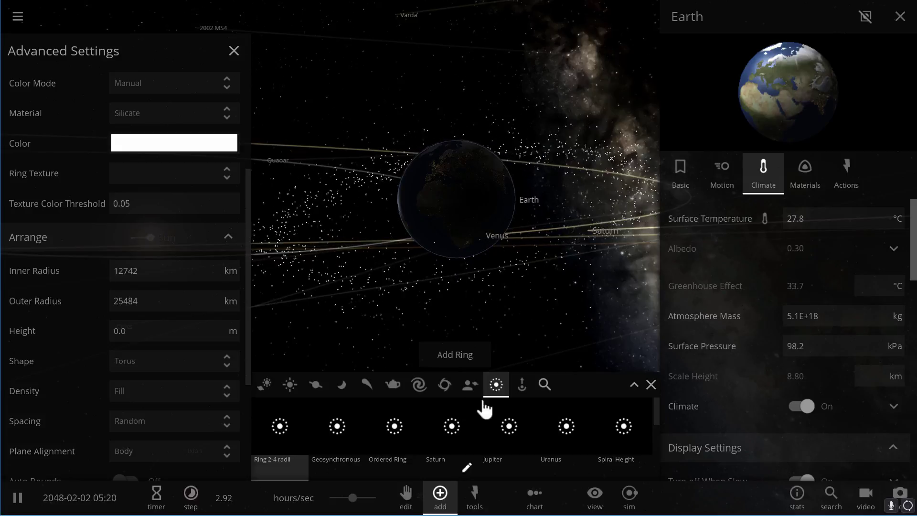
left_click(233, 51)
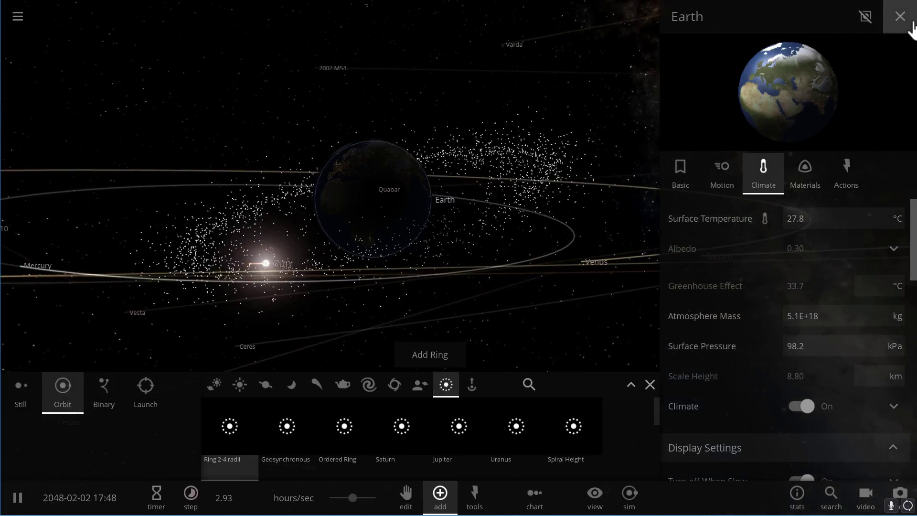
left_click(899, 16)
left_click_drag(516, 155, 544, 237)
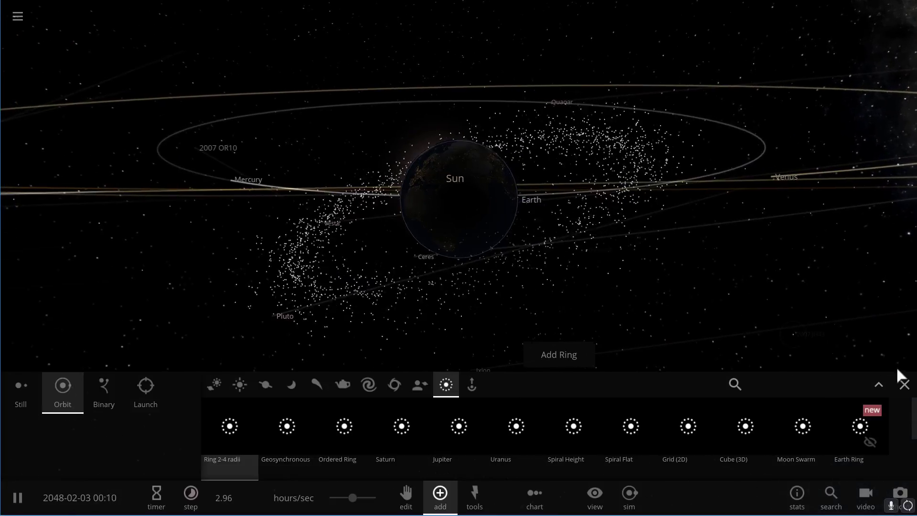
left_click(905, 385)
Step: Examine the particle ring around Earth from several angles and distances
scroll(578, 297, "up", 3)
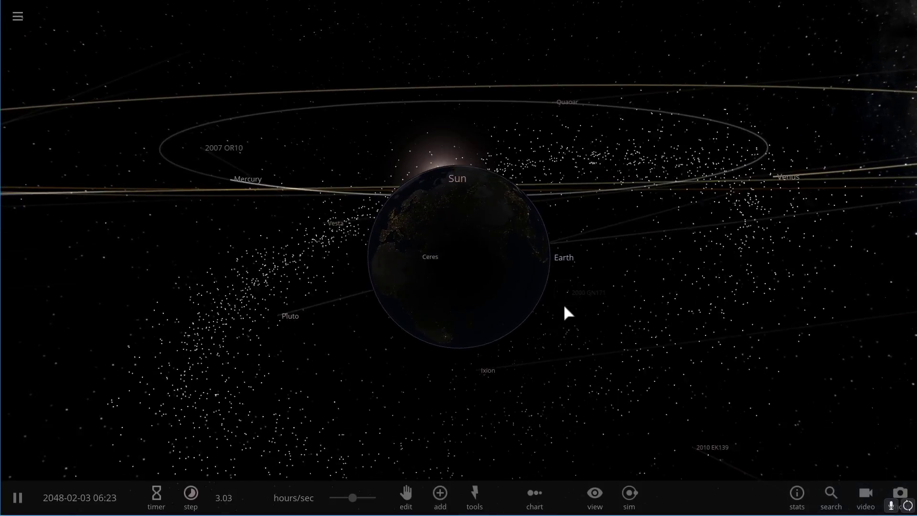
left_click_drag(564, 306, 576, 296)
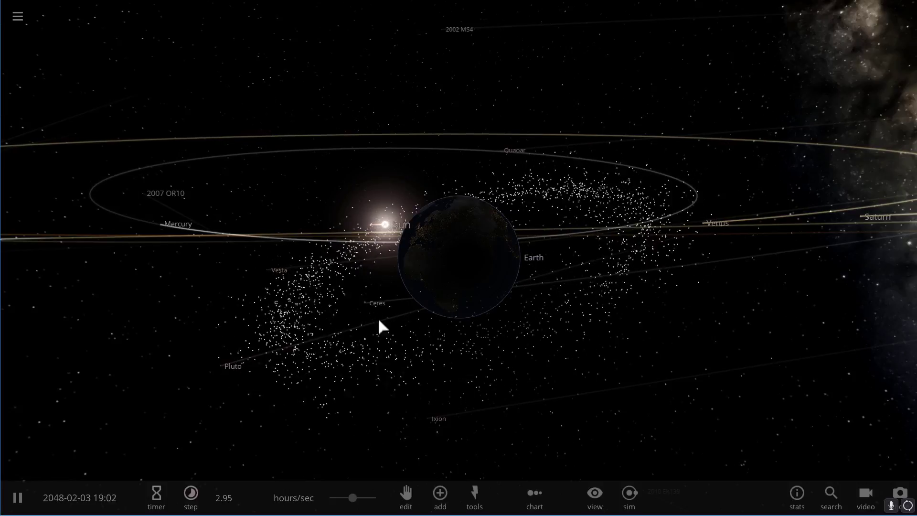
left_click_drag(386, 319, 414, 316)
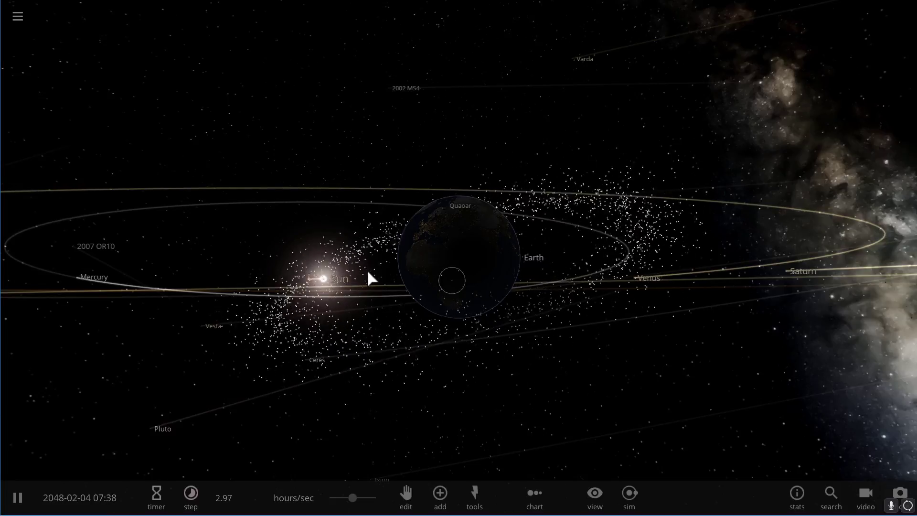
left_click_drag(389, 291, 374, 239)
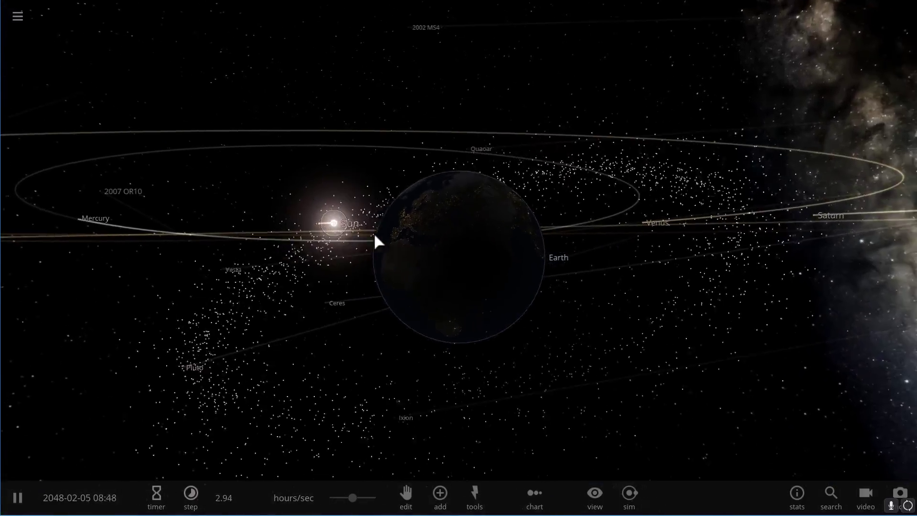
scroll(374, 233, "down", 2)
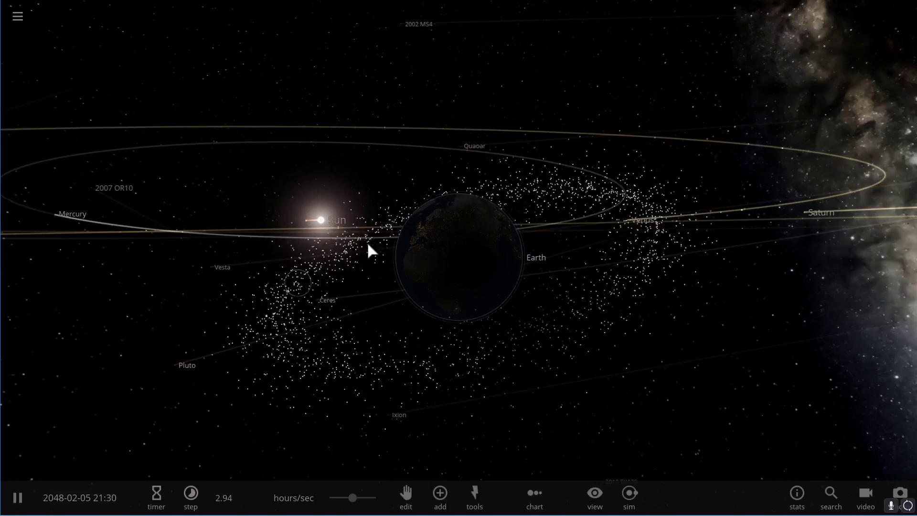
left_click_drag(426, 268, 440, 274)
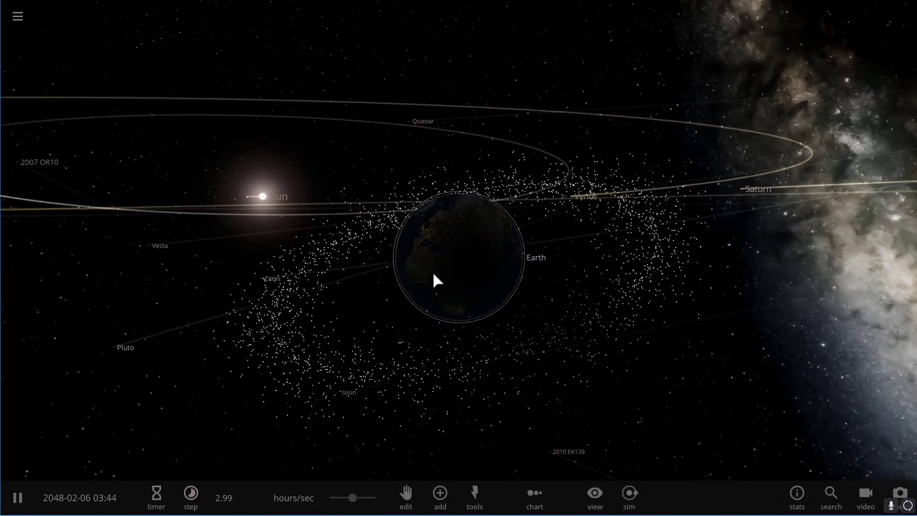
Step: Select Earth and slow the simulation to about 17 minutes per second
left_click(433, 271)
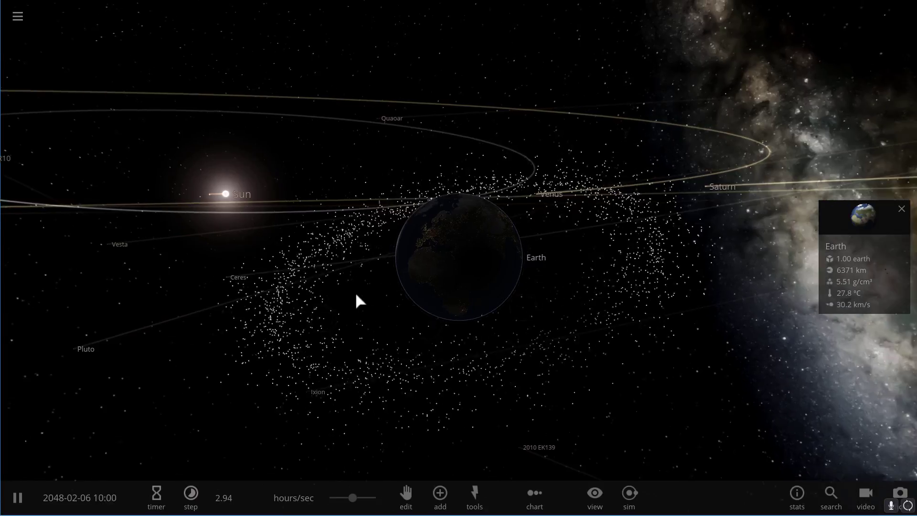
left_click_drag(361, 294, 626, 291)
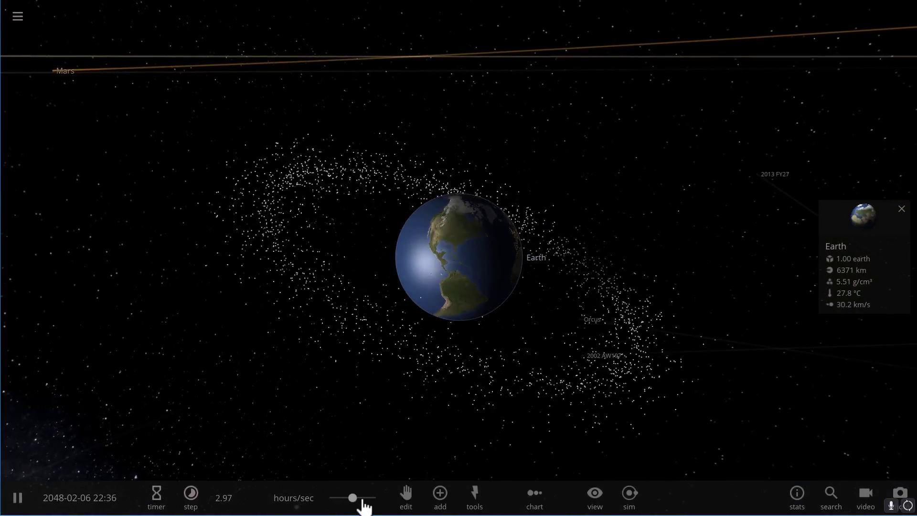
left_click_drag(363, 508, 319, 506)
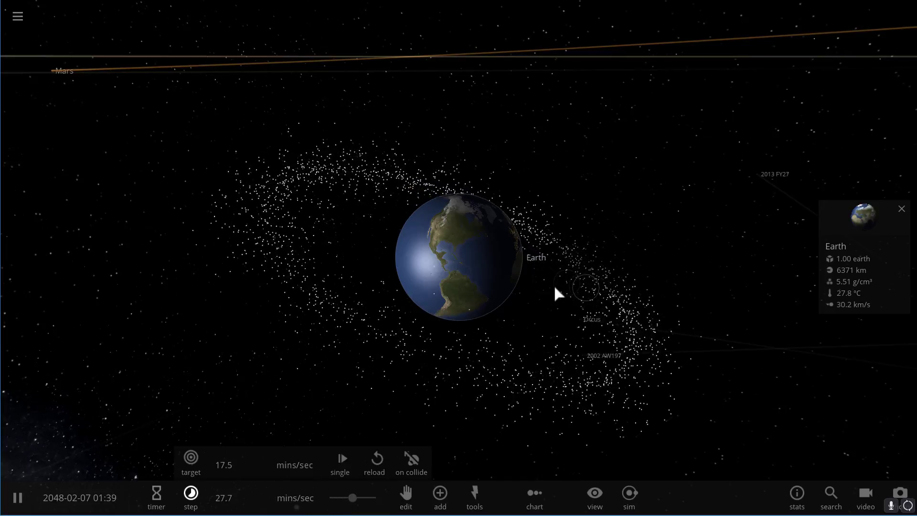
Step: Examine the slowed particle ring around Earth from several angles and distances, and select a single ring particle
left_click_drag(559, 292, 315, 279)
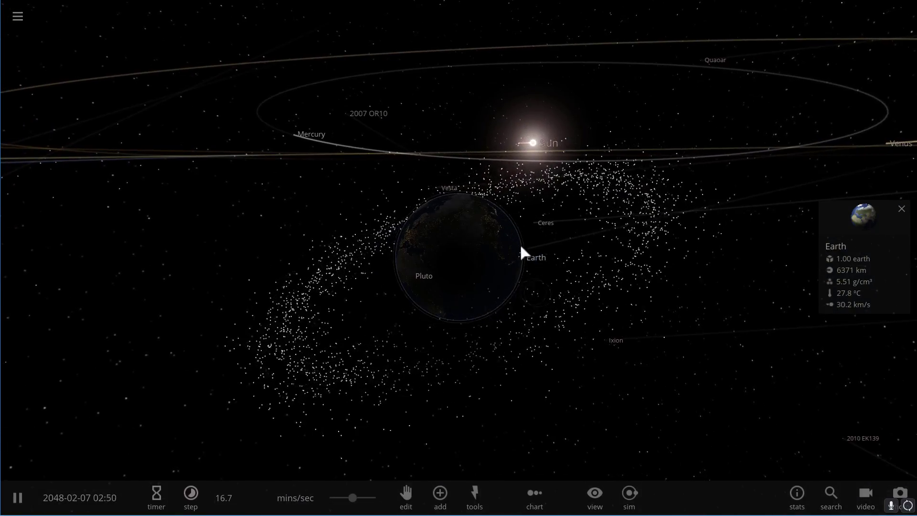
left_click_drag(419, 268, 571, 277)
scroll(609, 300, "up", 3)
scroll(570, 277, "down", 2)
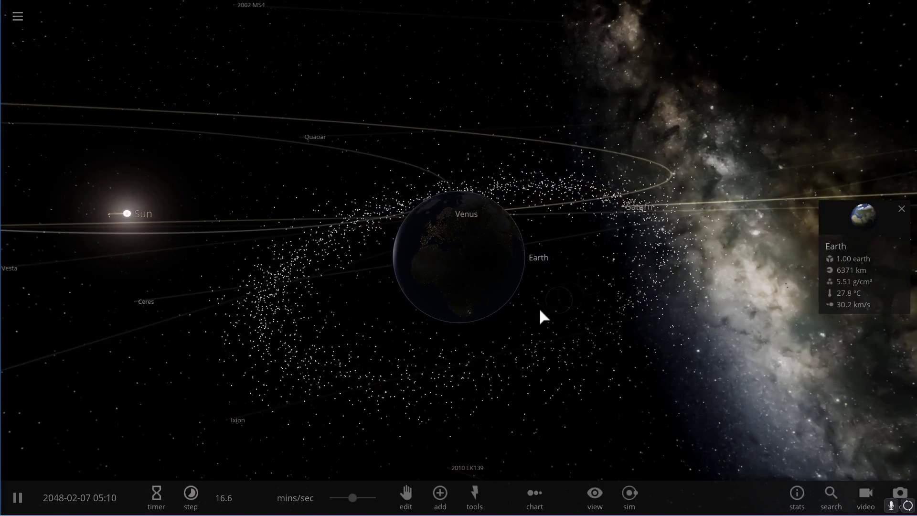
scroll(540, 316, "up", 3)
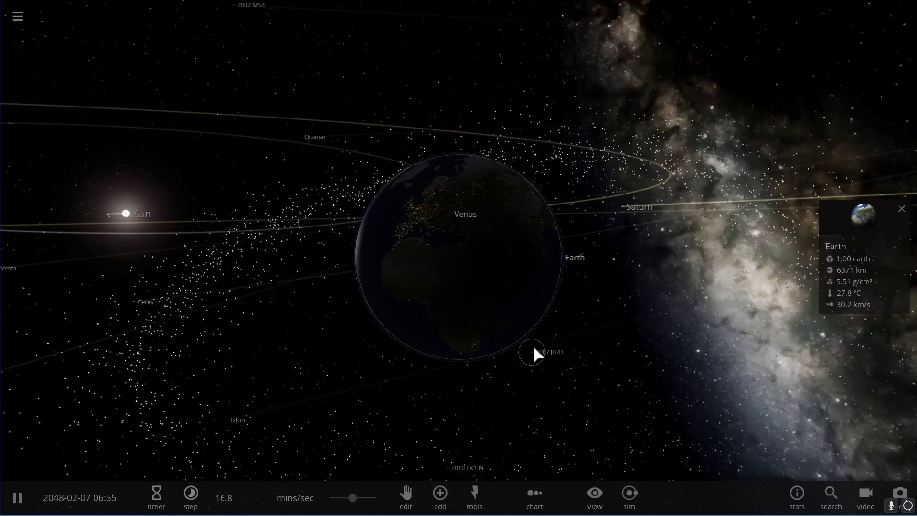
left_click_drag(561, 363, 646, 350)
scroll(575, 325, "down", 2)
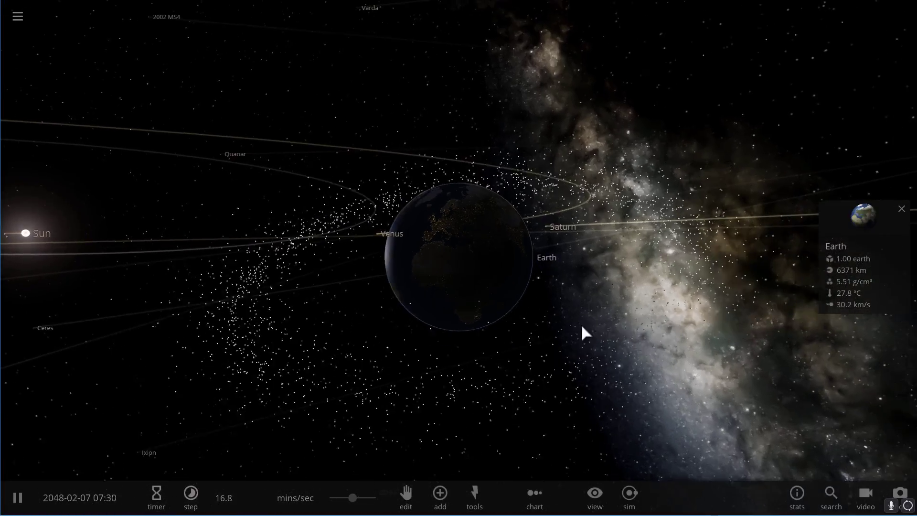
left_click(557, 354)
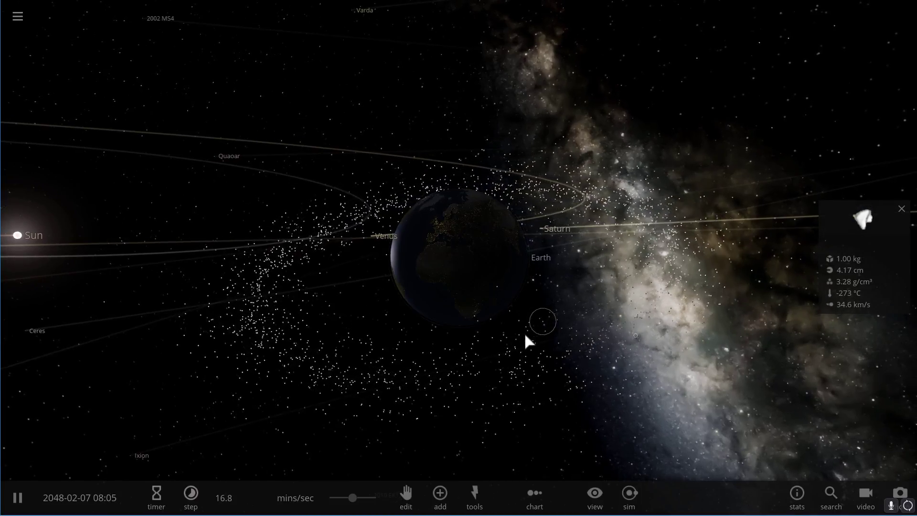
left_click_drag(525, 337, 454, 322)
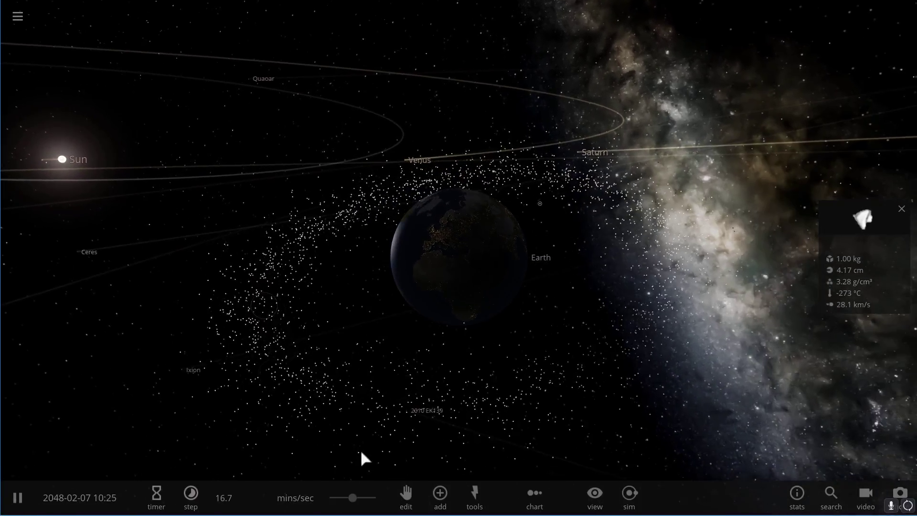
Step: Try to set up a Ring 2-4 radii with 5 bodies instead of particles while the ring particle is selected
left_click(439, 506)
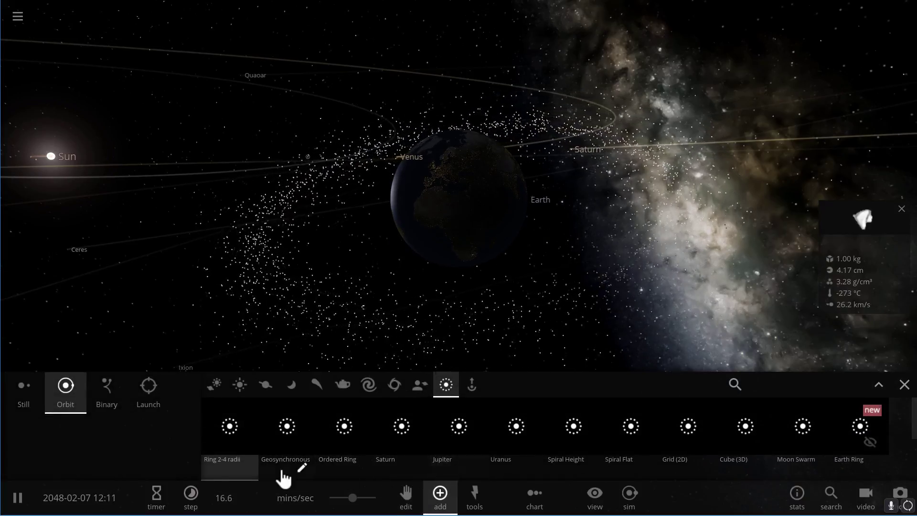
left_click(244, 468)
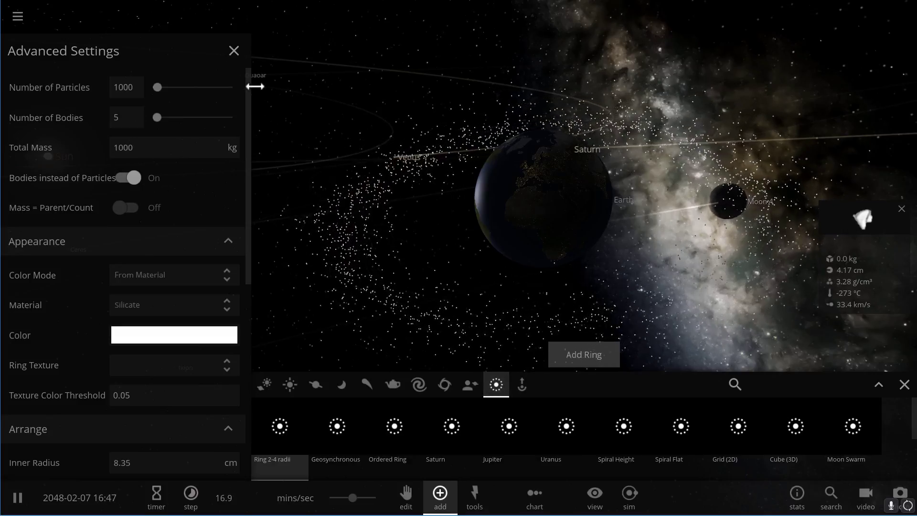
left_click(234, 51)
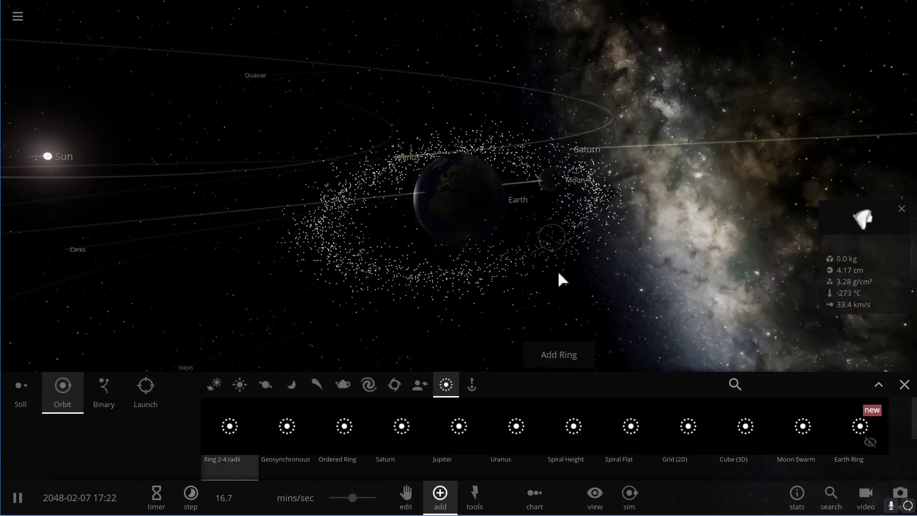
Step: Select Earth, pause the simulation, add a Ring 2-4 radii made of bodies instead of particles, and resume
right_click_drag(557, 282, 458, 197)
left_click(457, 197)
key("space")
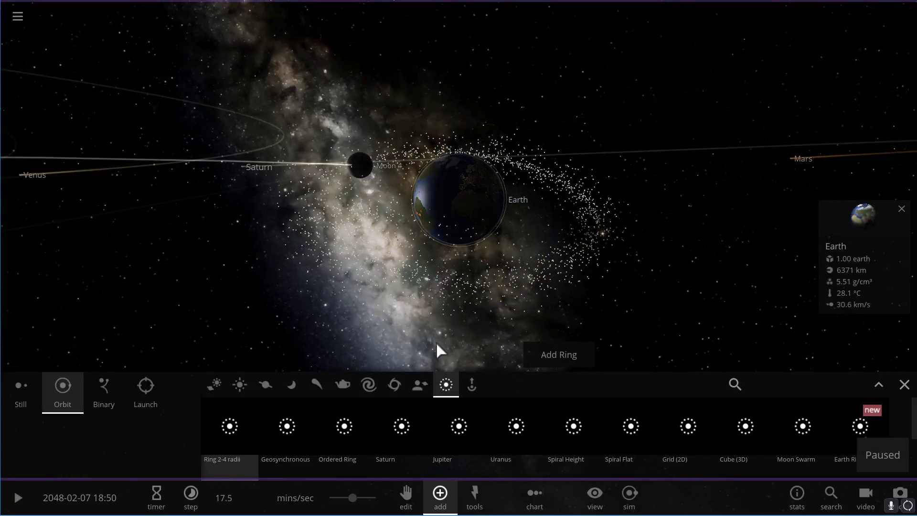
left_click(245, 468)
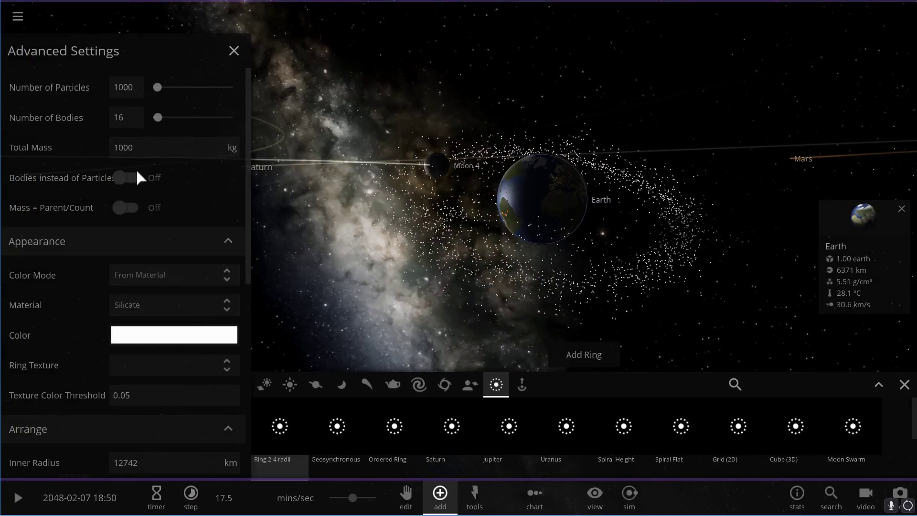
left_click(128, 178)
left_click(234, 51)
right_click_drag(363, 133, 417, 134)
key("space")
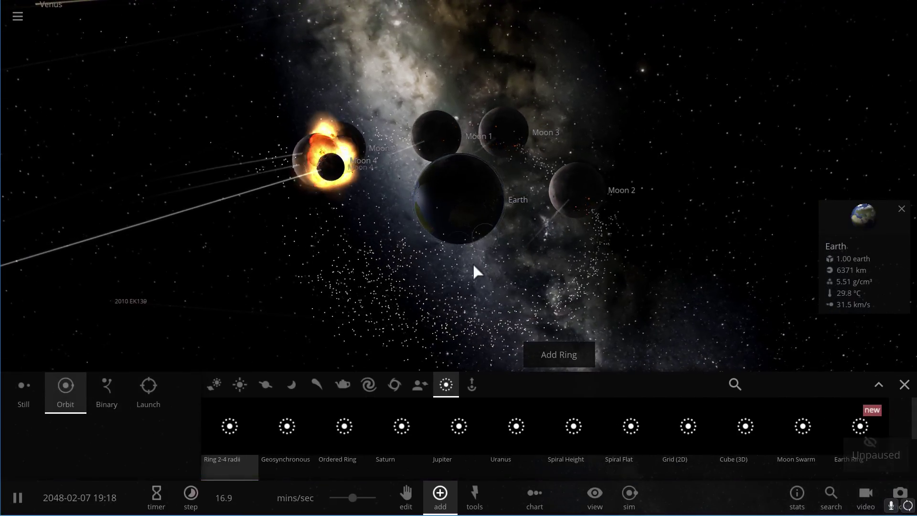
Step: Inspect the moons colliding with Earth up close, pausing briefly, and close the library of bodies to add
scroll(525, 251, "up", 3)
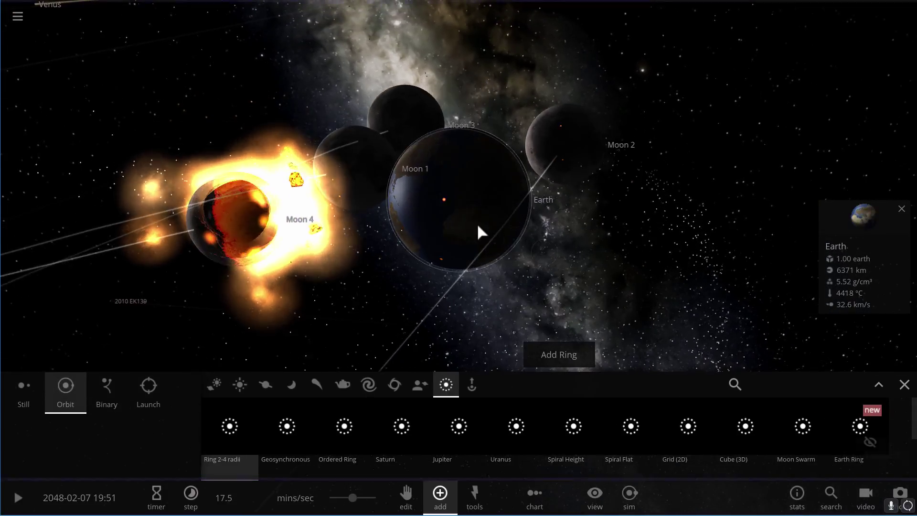
key("space")
left_click(19, 18)
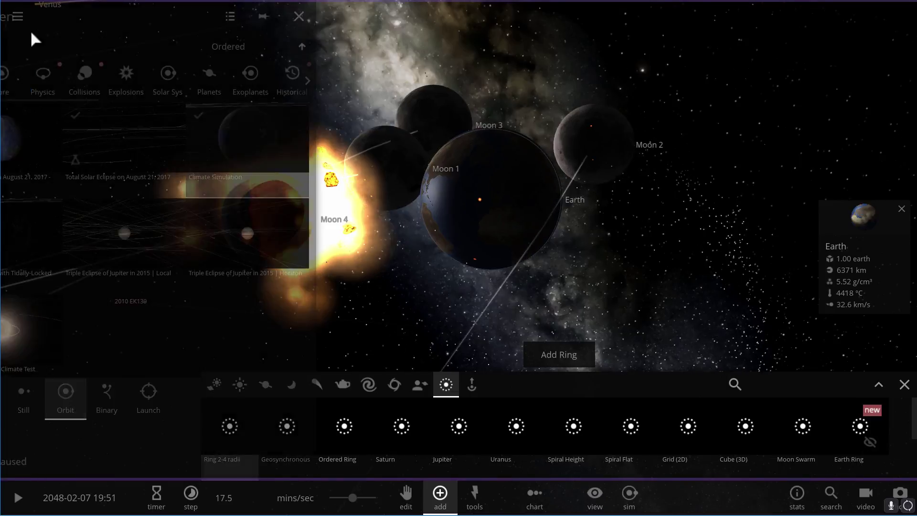
left_click(360, 18)
key("space")
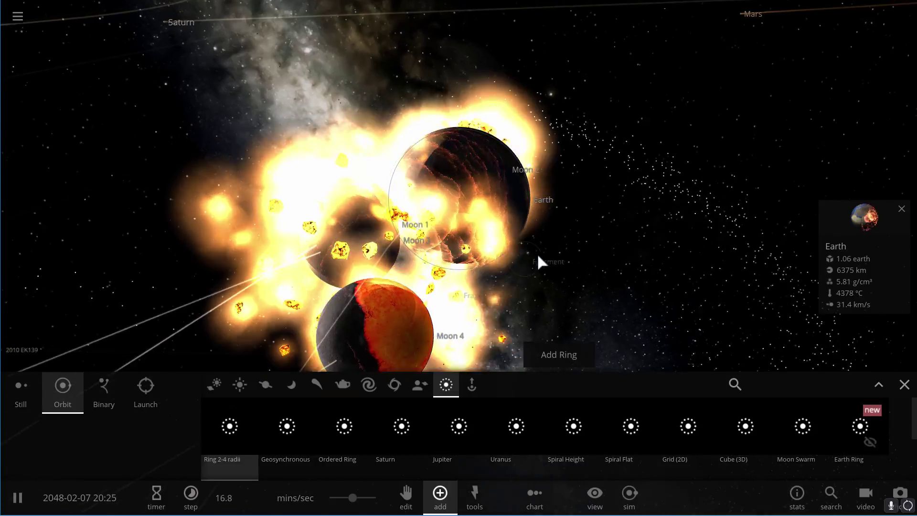
left_click(904, 385)
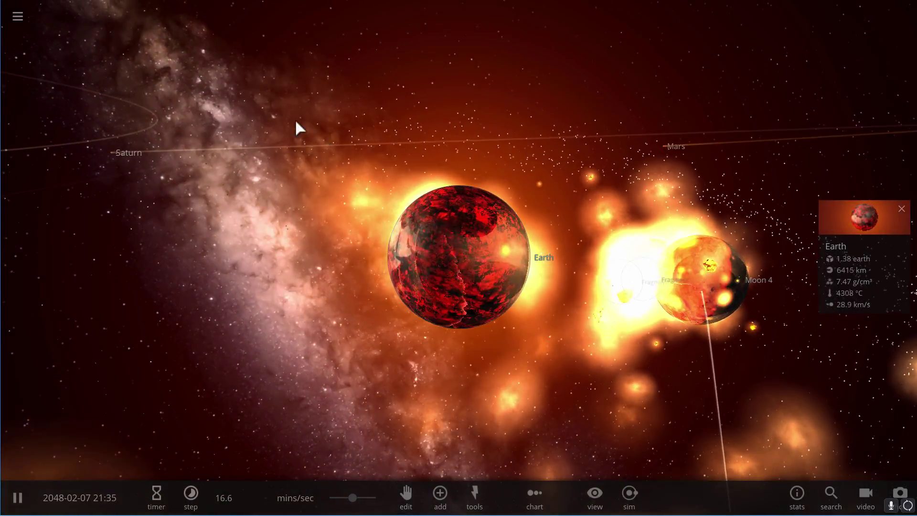
Step: Search the available simulations for "cl" and open Climate Simulation
left_click(18, 18)
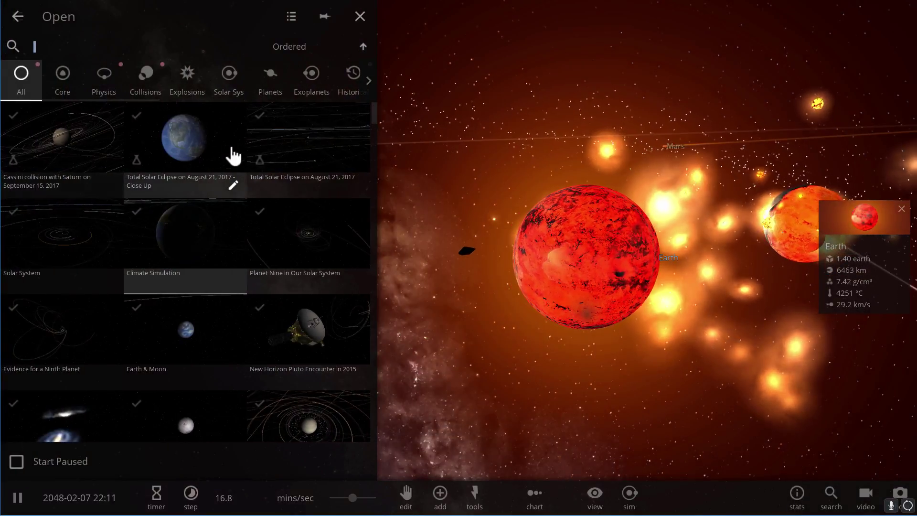
type("c")
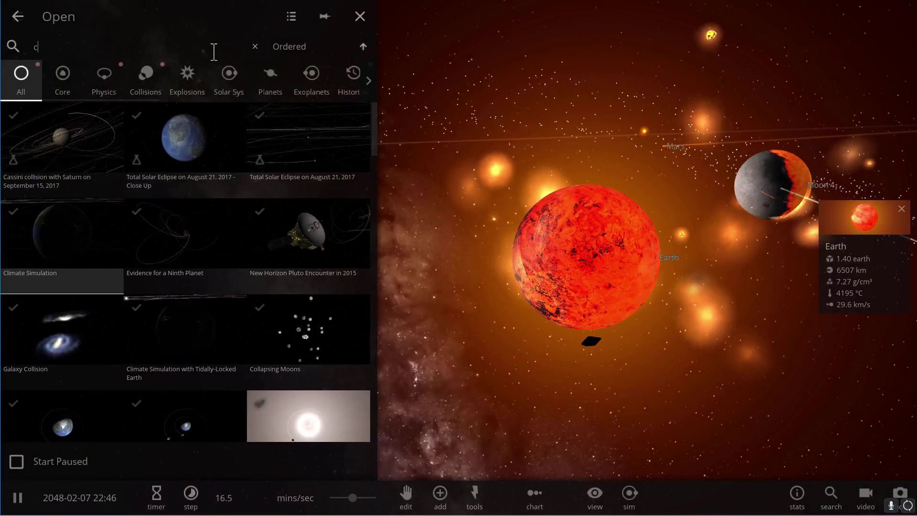
mouse_move(256, 112)
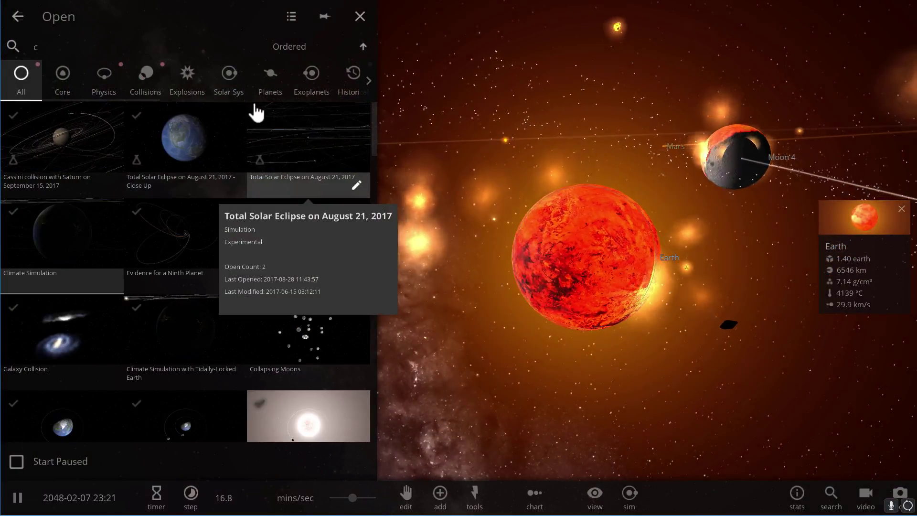
type("li")
left_click(301, 135)
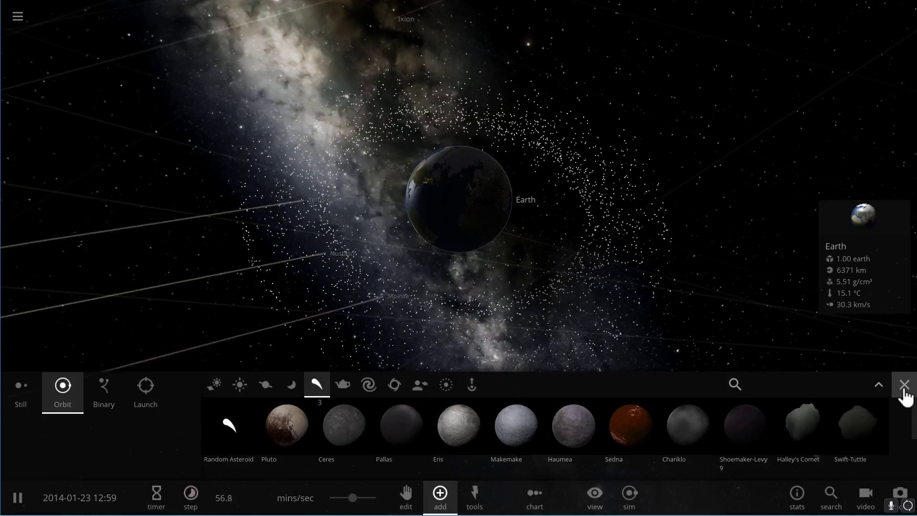
Step: Close the library of bodies and follow a selected ring particle as it orbits Earth
left_click(903, 385)
key("space")
left_click(520, 382)
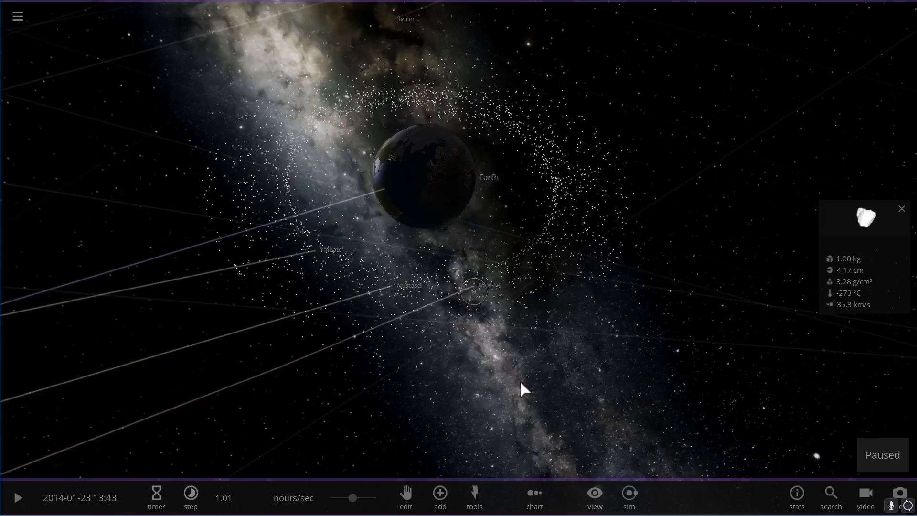
key("space")
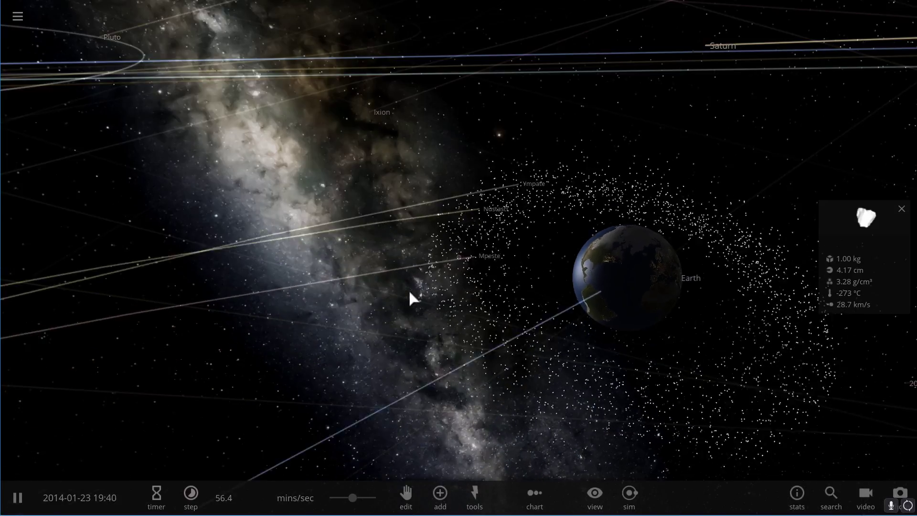
left_click_drag(668, 345, 574, 341)
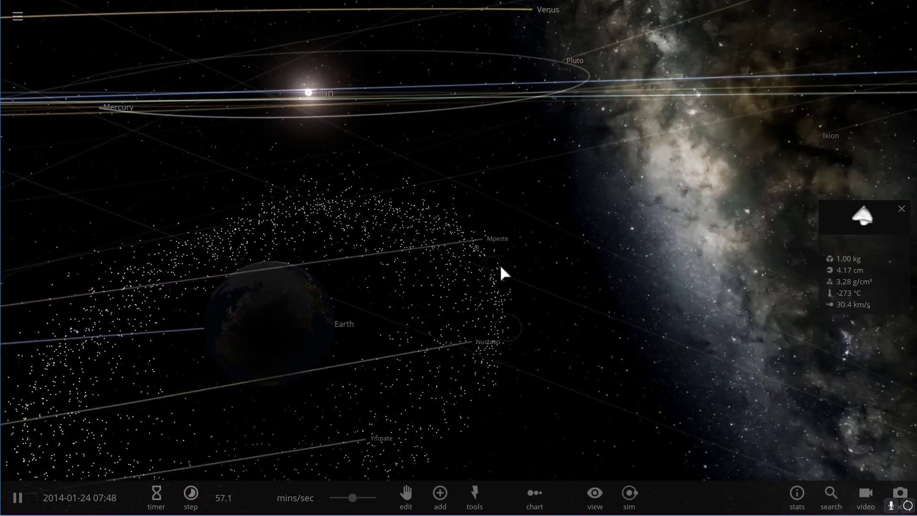
left_click_drag(541, 259, 549, 276)
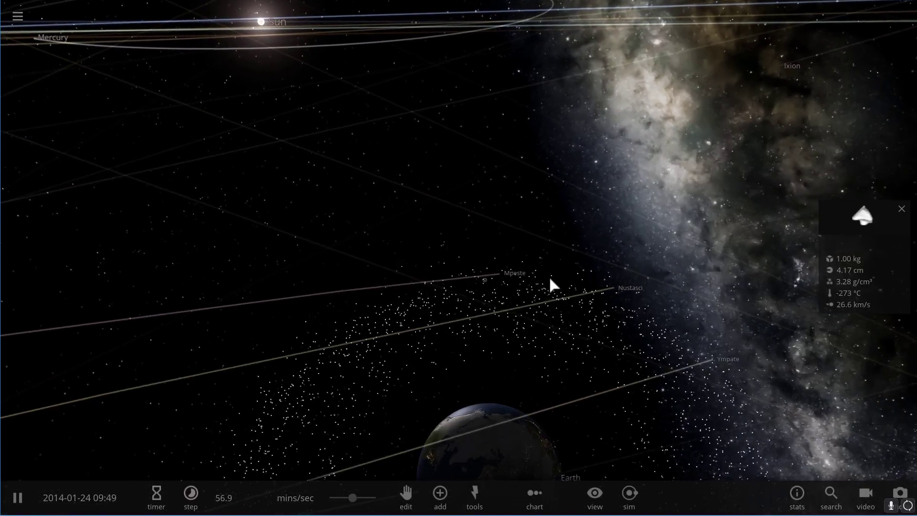
Step: Select the asteroid Mpeste and examine its orbit through Earth's particle ring from near and far, pausing the simulation
left_click(494, 297)
key("space")
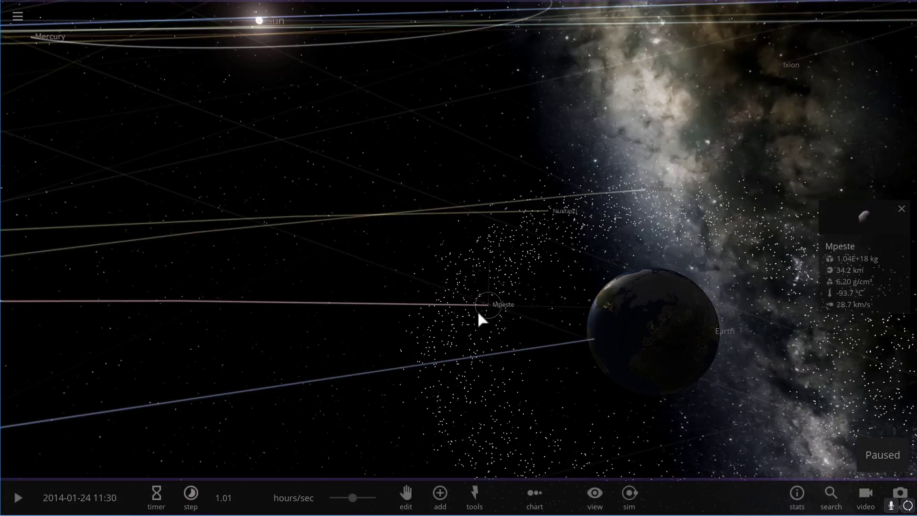
scroll(514, 375, "down", 4)
key("space")
left_click_drag(564, 327, 545, 288)
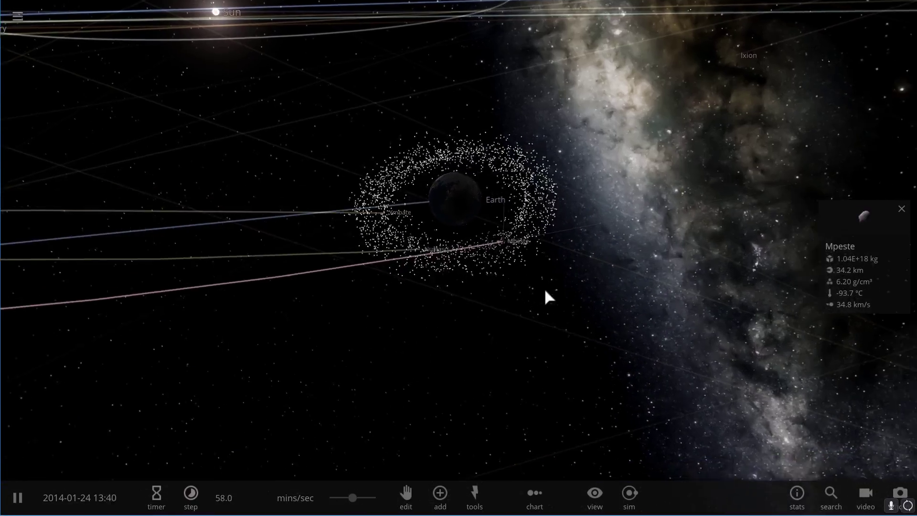
scroll(545, 288, "up", 2)
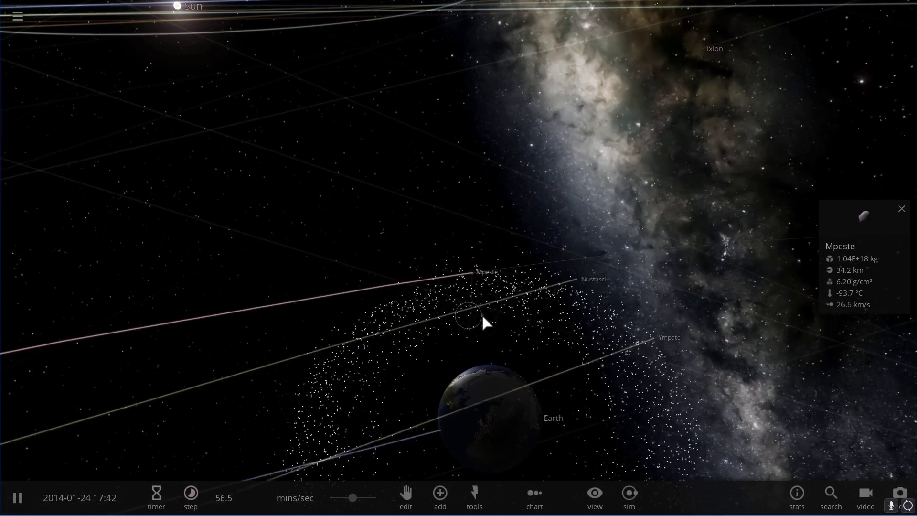
key("space")
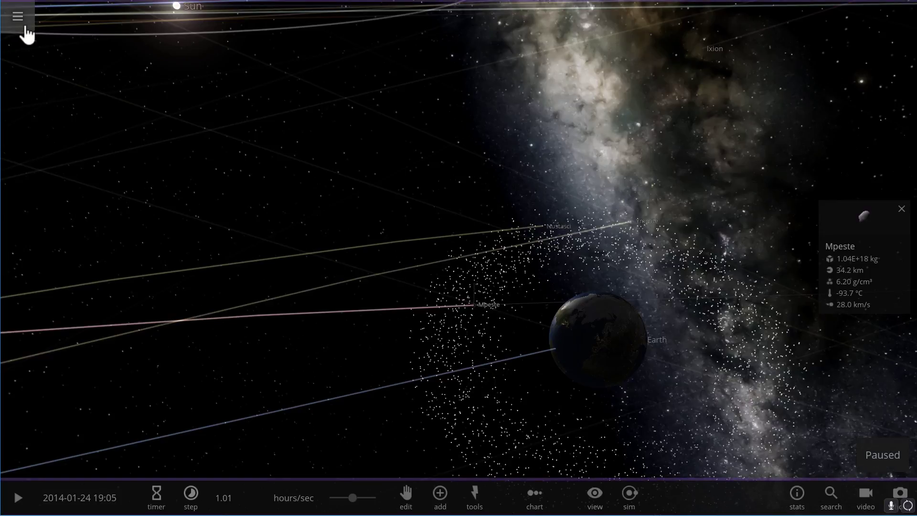
Step: Search the available simulations for "sa", open a Saturn simulation with rings and moons, and examine Saturn's ring particles
left_click(19, 22)
left_click(117, 45)
type("sa")
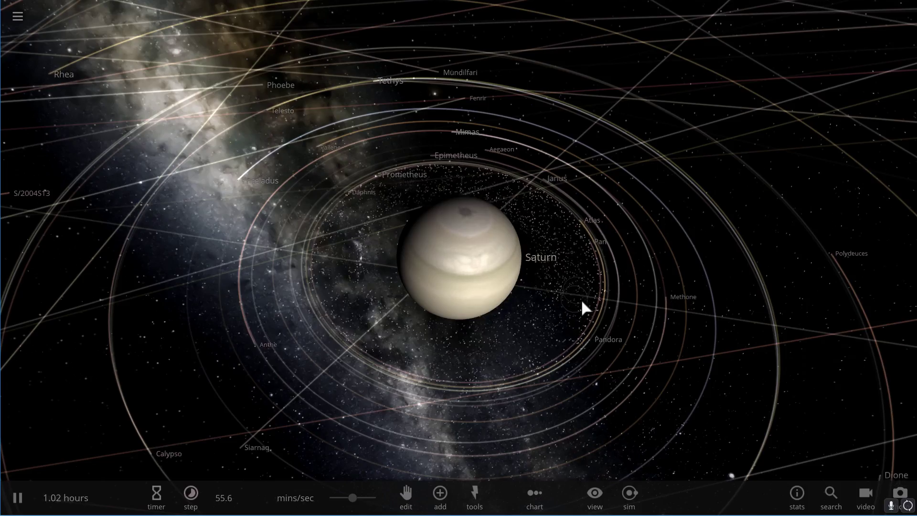
scroll(585, 296, "up", 3)
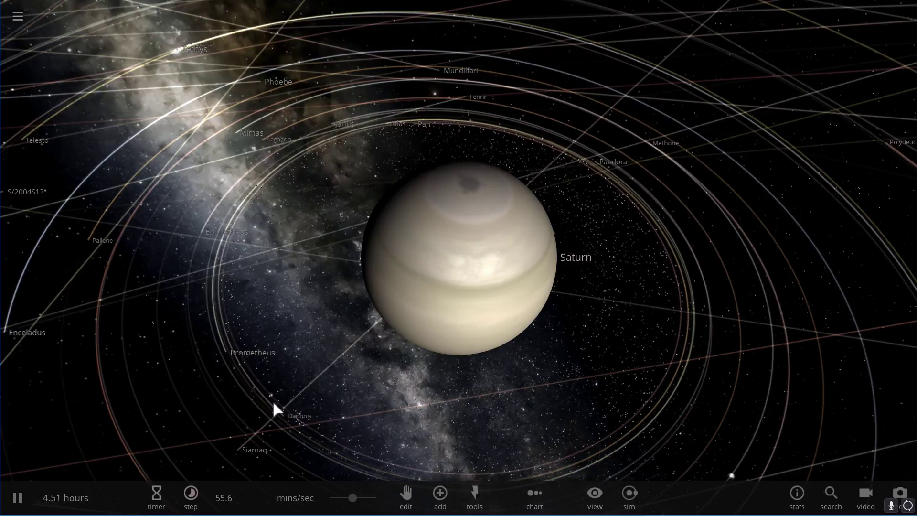
left_click_drag(406, 406, 511, 366)
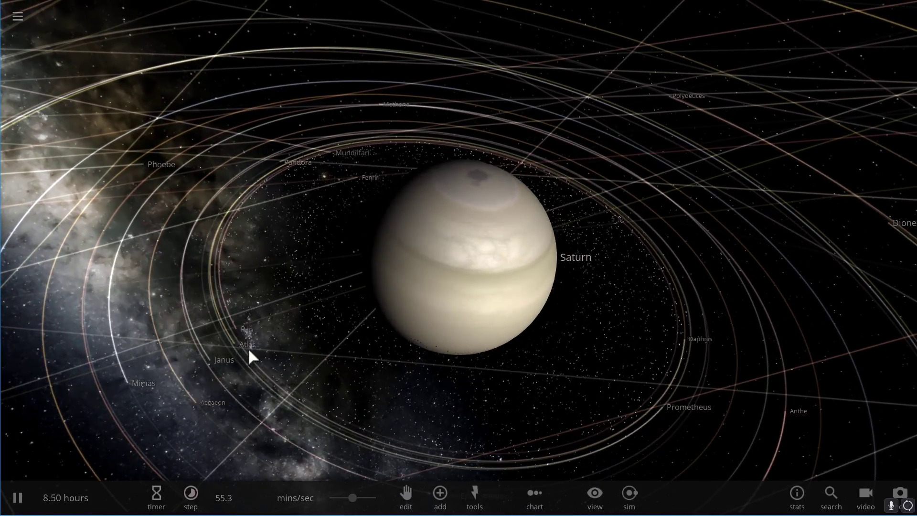
left_click_drag(452, 368, 512, 346)
scroll(512, 346, "up", 3)
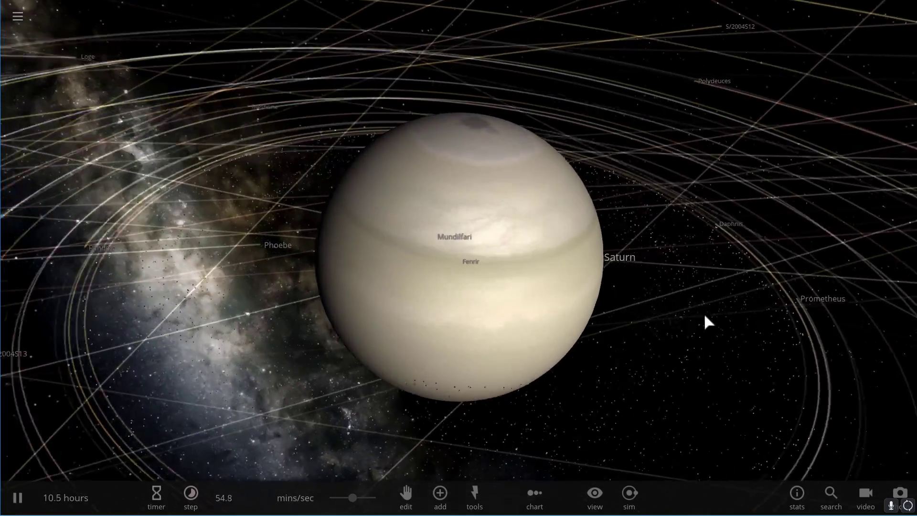
Step: Examine Saturn's ring particles and moon orbits from different angles and return to the Earth simulation with the particle ring
scroll(743, 318, "down", 3)
left_click_drag(743, 318, 606, 304)
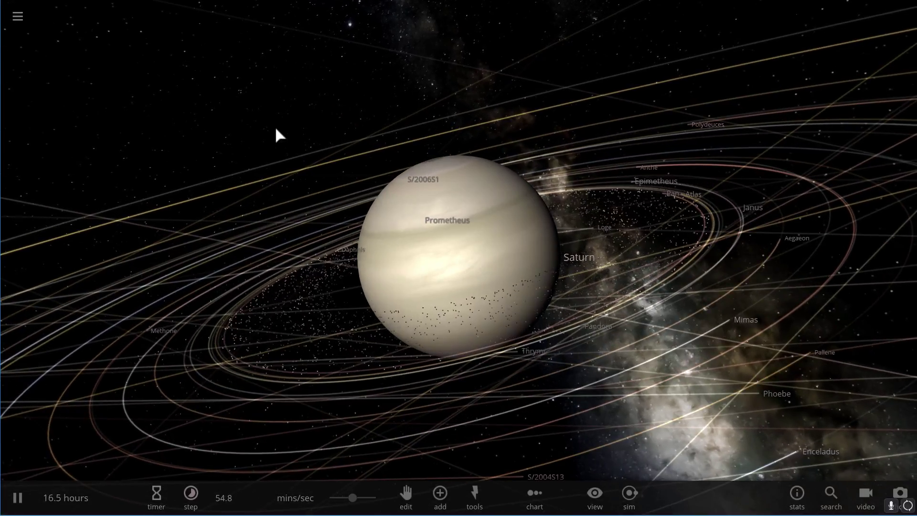
left_click_drag(276, 130, 39, 16)
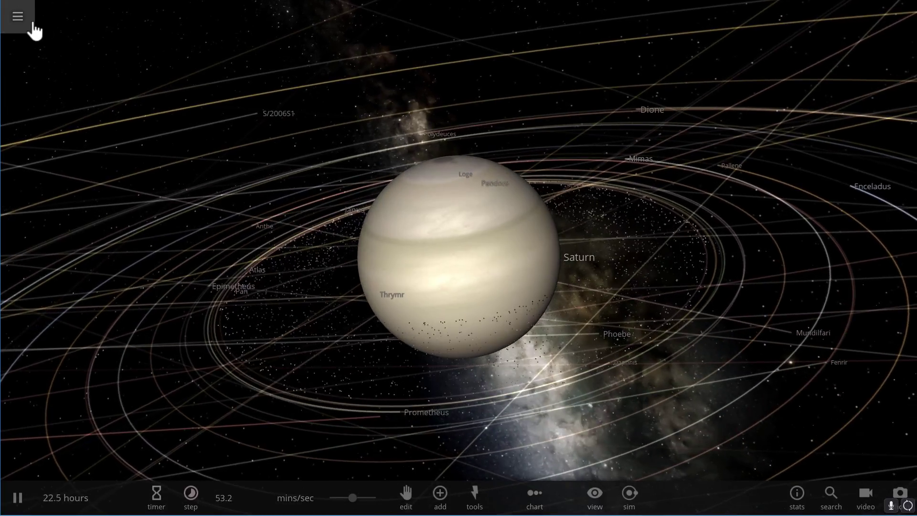
left_click_drag(163, 71, 201, 92)
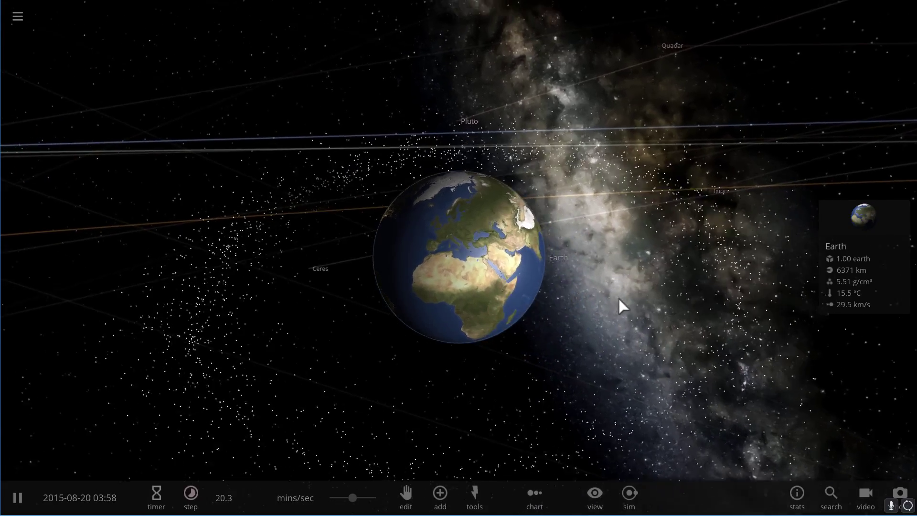
Step: Examine Earth and its surrounding particle ring from near and far, ending close to Africa and the Arabian Peninsula
left_click_drag(615, 291, 762, 307)
left_click_drag(616, 310, 472, 299)
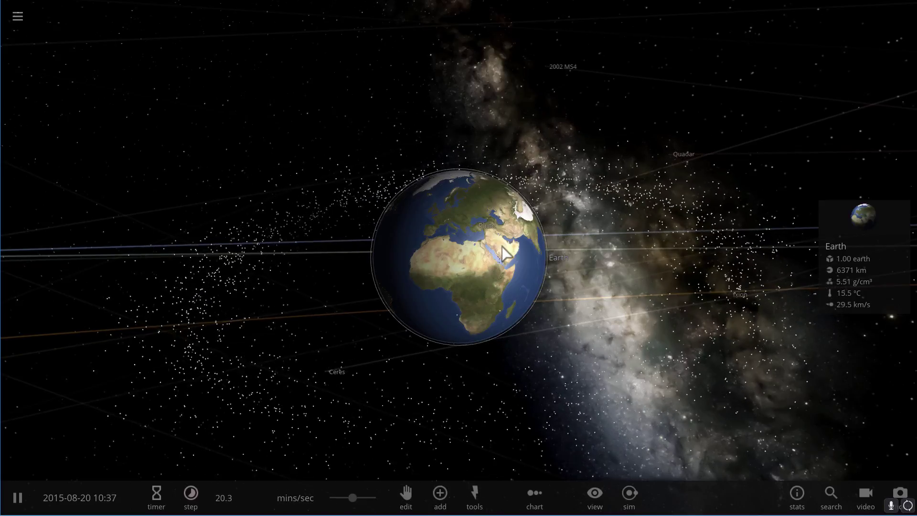
scroll(502, 246, "up", 5)
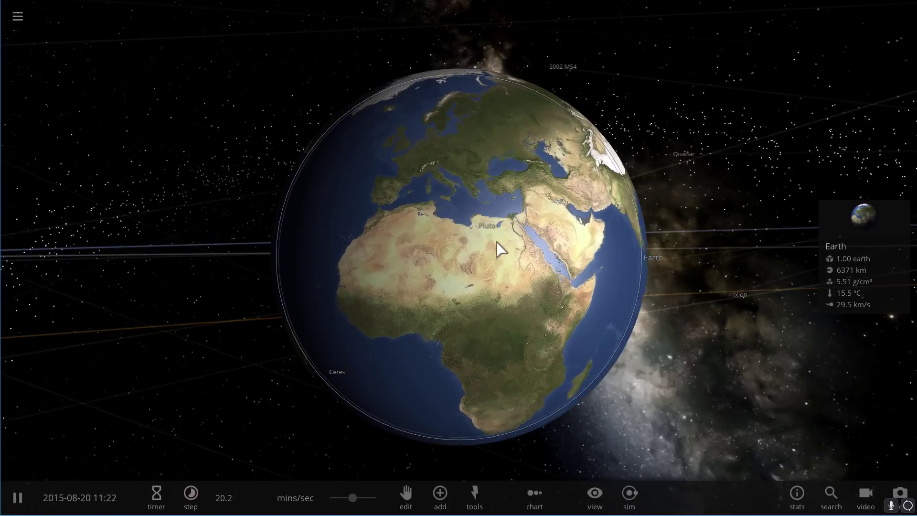
scroll(506, 236, "down", 4)
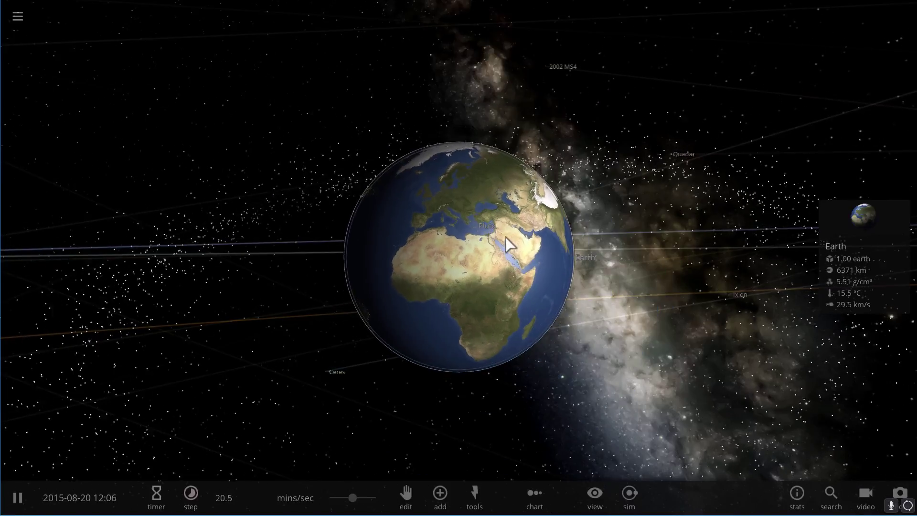
scroll(487, 237, "up", 3)
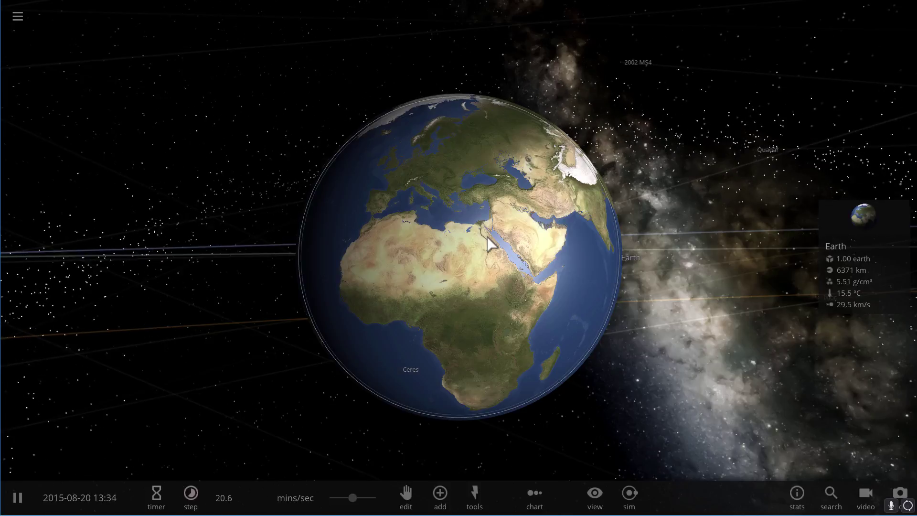
scroll(487, 236, "down", 3)
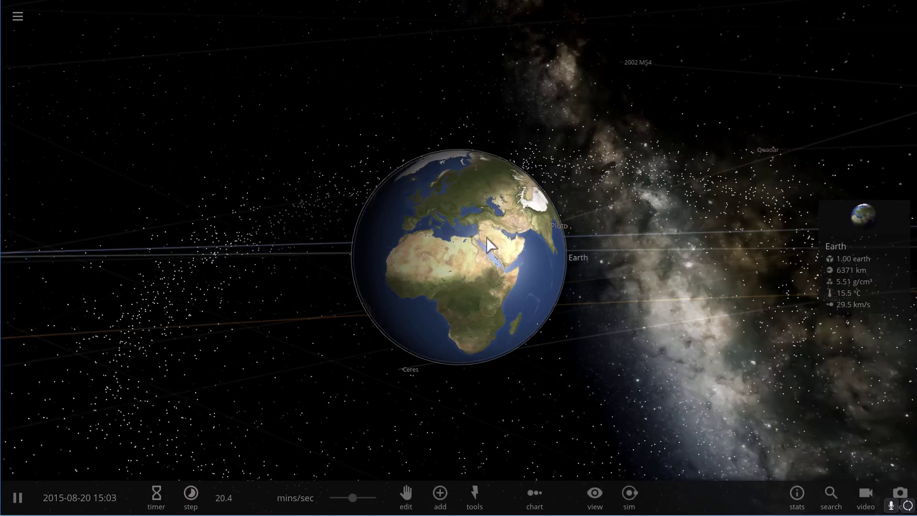
left_click_drag(486, 237, 455, 245)
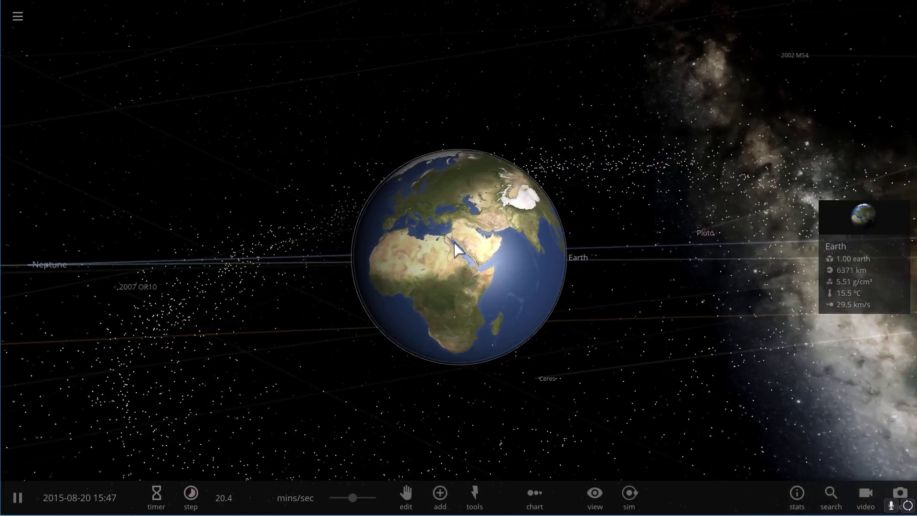
scroll(454, 242, "up", 3)
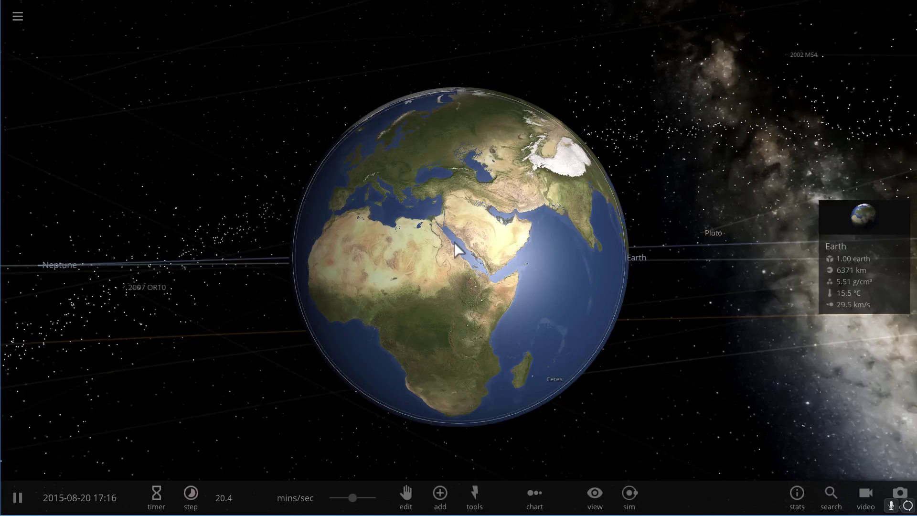
scroll(456, 246, "up", 4)
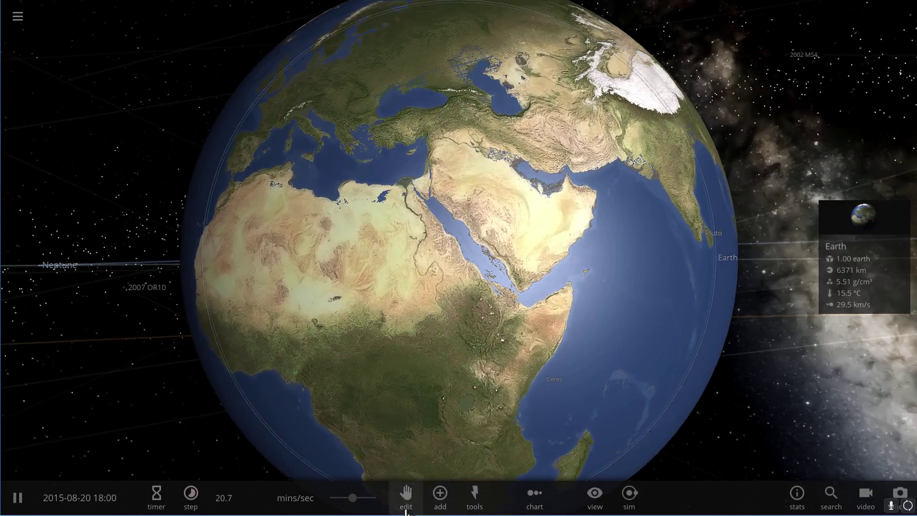
Step: Choose Random Asteroid from the library of bodies to add and set it up for launching at 10.0 km/s
left_click(440, 496)
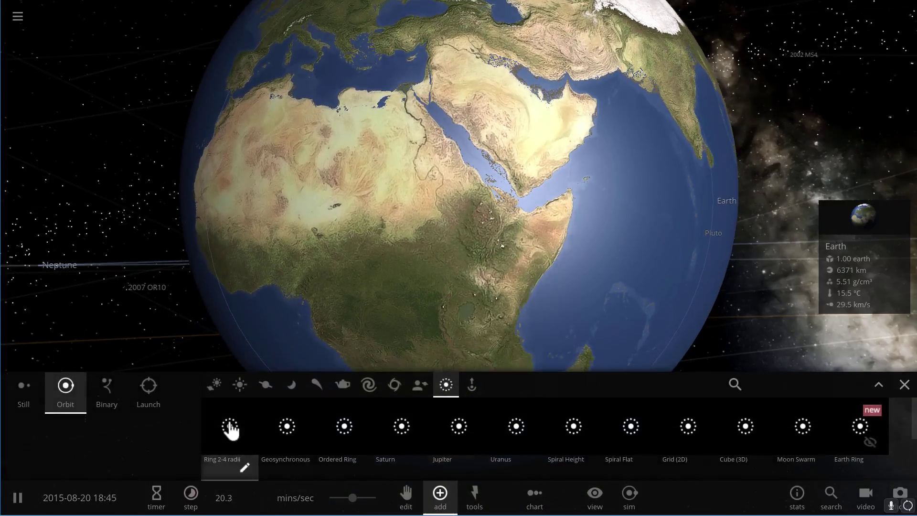
left_click(300, 389)
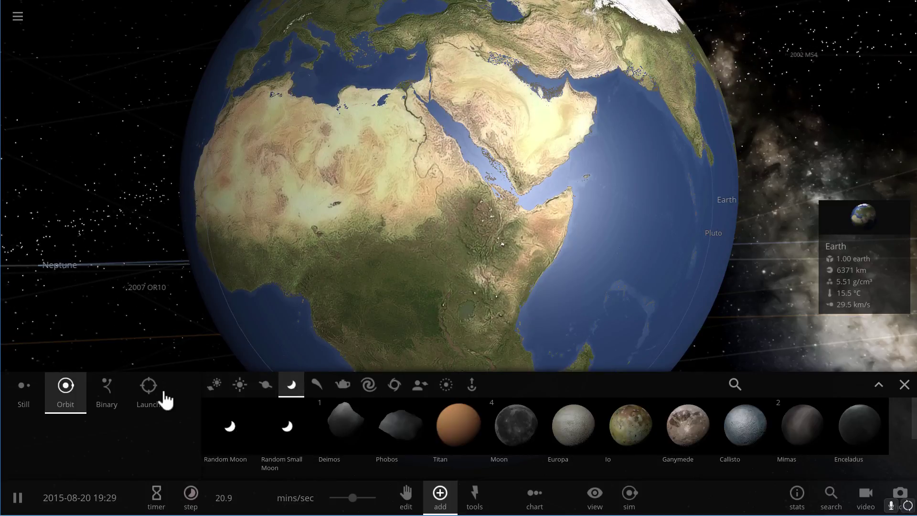
left_click(316, 387)
left_click(228, 429)
left_click(163, 405)
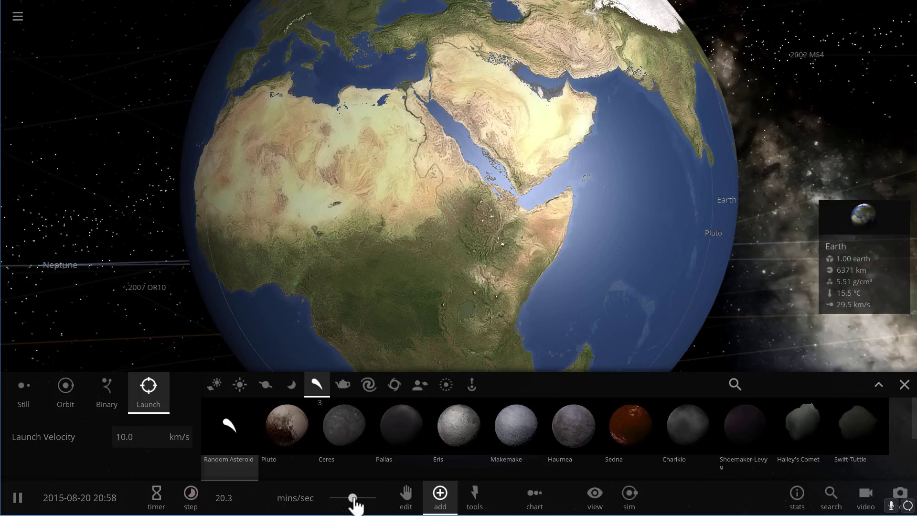
Step: Slow the simulation to about 6 mins/sec, launch three random asteroids at northeastern Africa, and close the library of bodies
left_click_drag(353, 503, 317, 504)
left_click(419, 207)
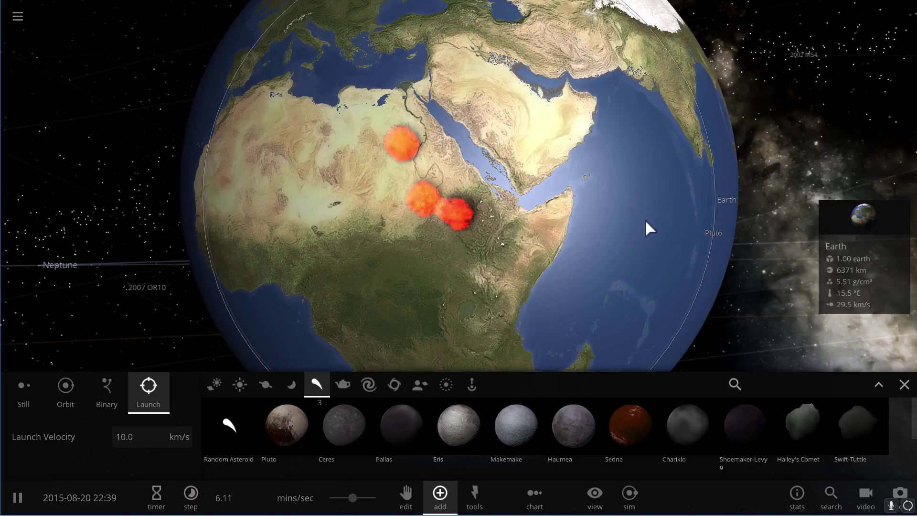
left_click_drag(750, 154, 663, 188)
left_click(904, 385)
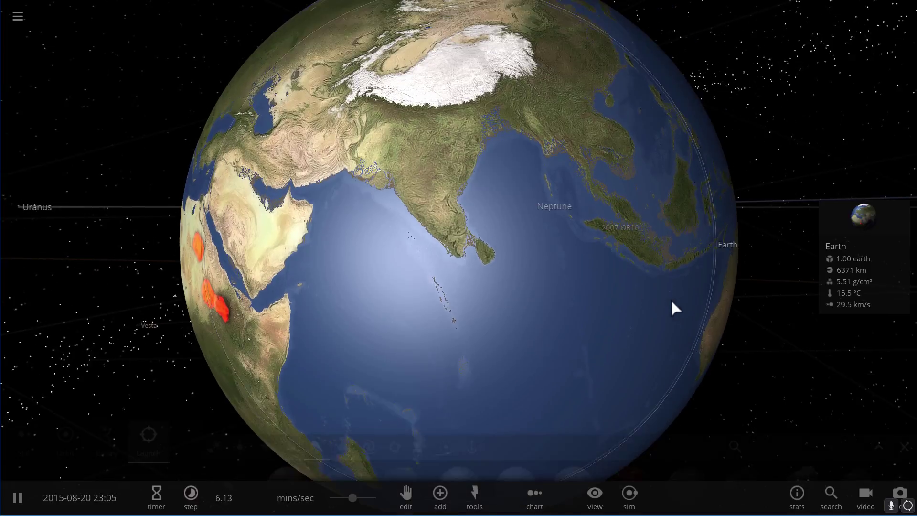
Step: Examine Earth's surface across Asia, Africa and the Americas, including the asteroid impact sites in northeastern Africa
left_click_drag(551, 306, 314, 299)
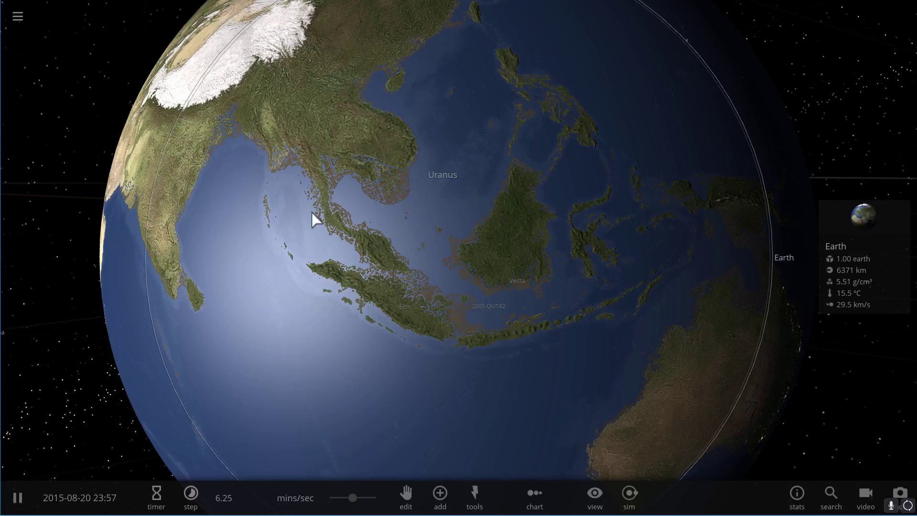
left_click_drag(361, 314, 526, 305)
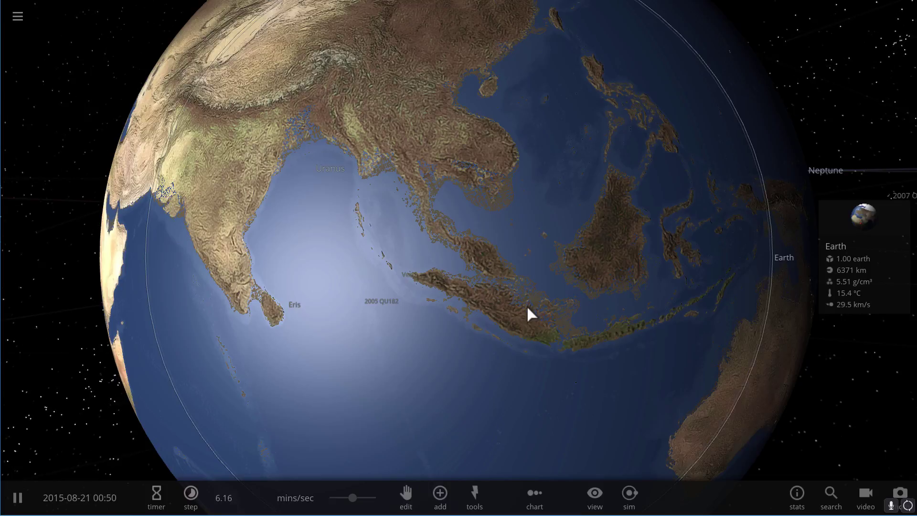
left_click_drag(507, 317, 491, 279)
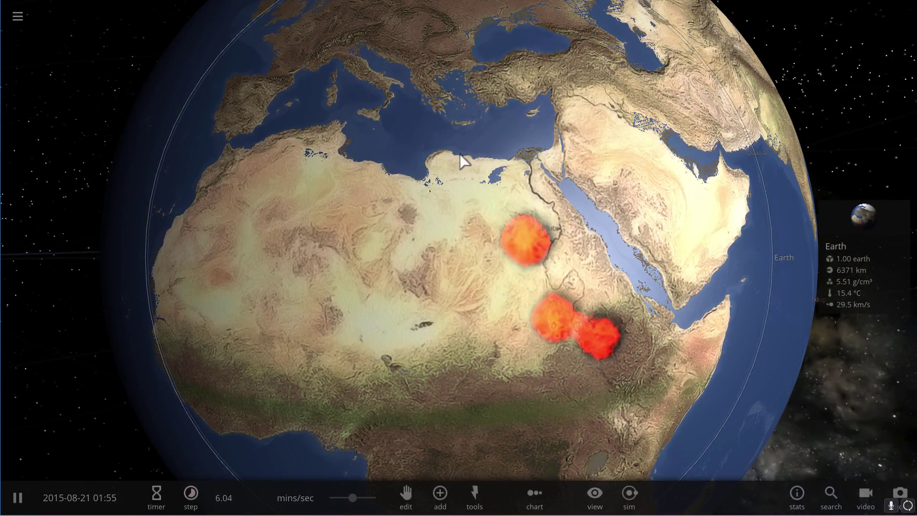
left_click_drag(460, 159, 471, 235)
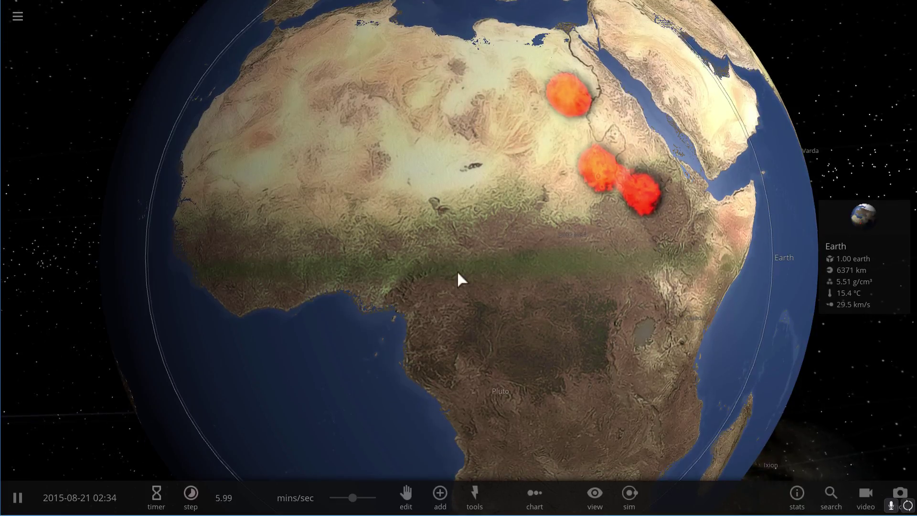
left_click_drag(454, 272, 693, 272)
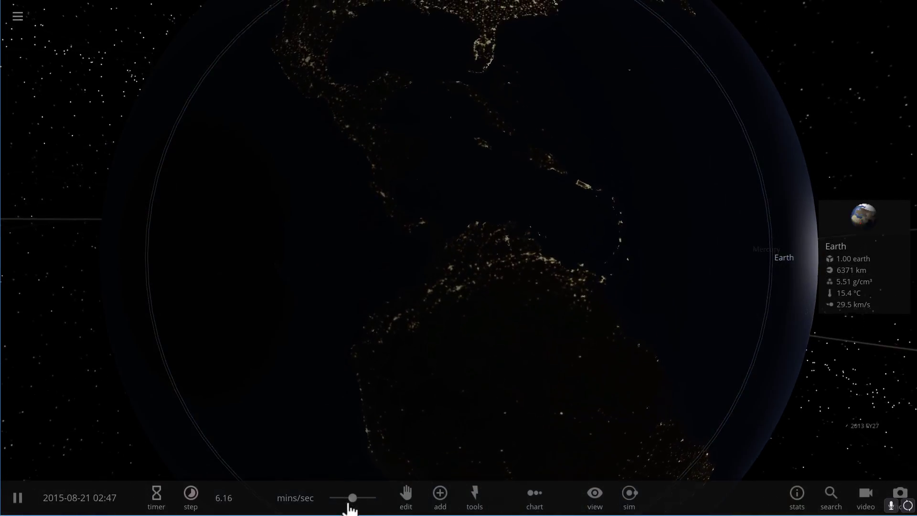
Step: Speed up the simulation to a target of 7.80 days/sec and examine the northern ice cap and the African impact sites
left_click_drag(349, 504, 379, 503)
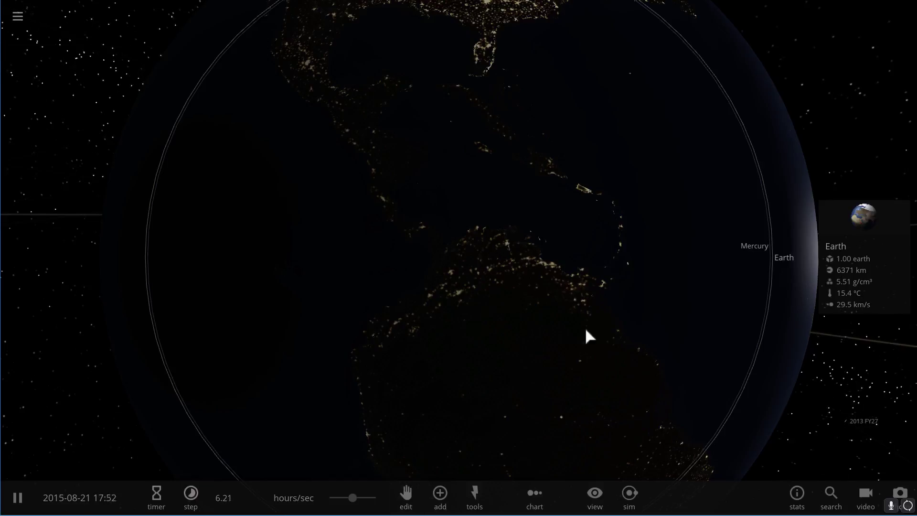
left_click_drag(352, 499, 373, 500)
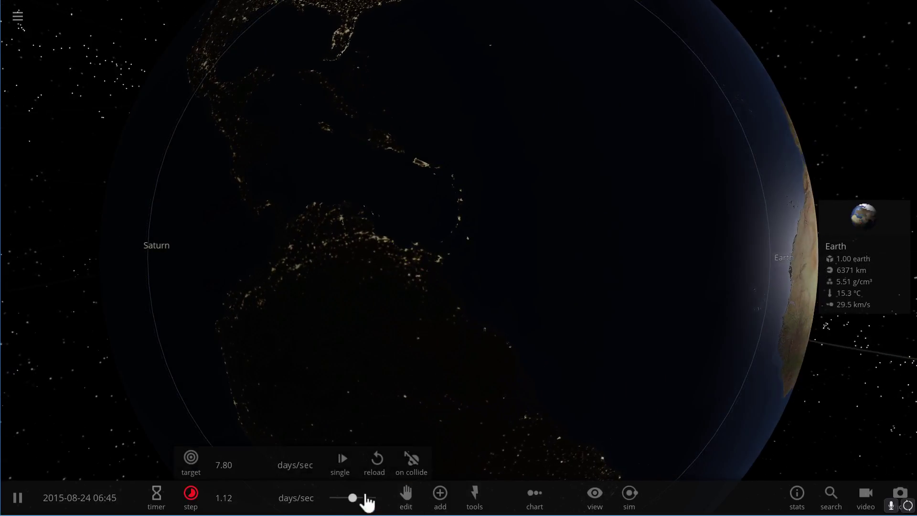
scroll(462, 396, "down", 5)
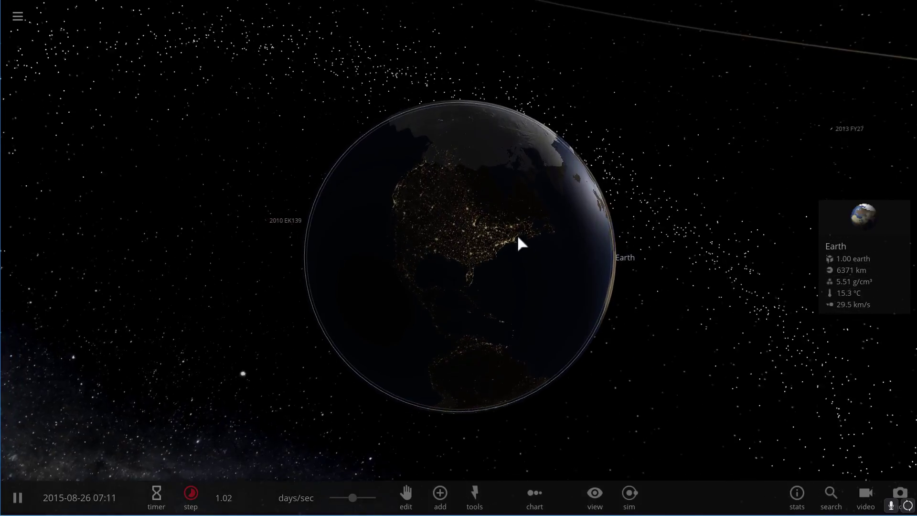
left_click_drag(524, 230, 477, 231)
left_click_drag(539, 251, 451, 234)
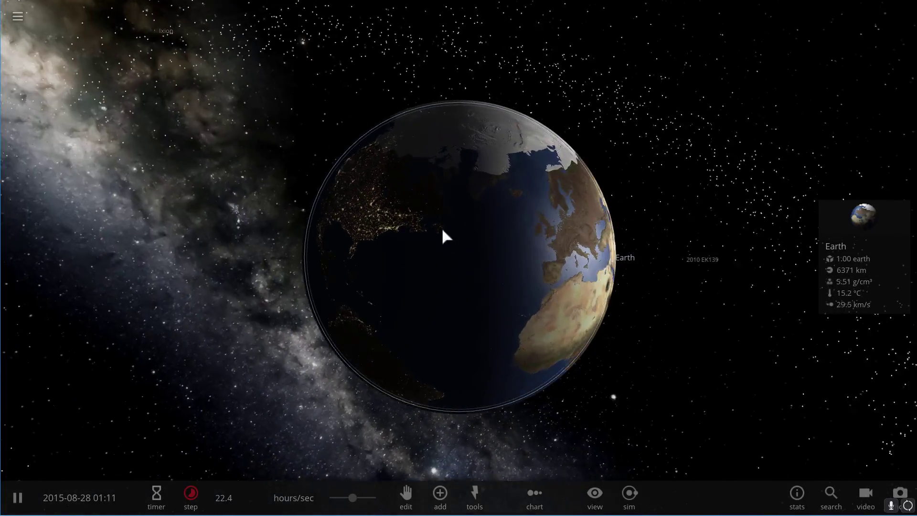
scroll(584, 276, "up", 4)
left_click_drag(584, 276, 557, 271)
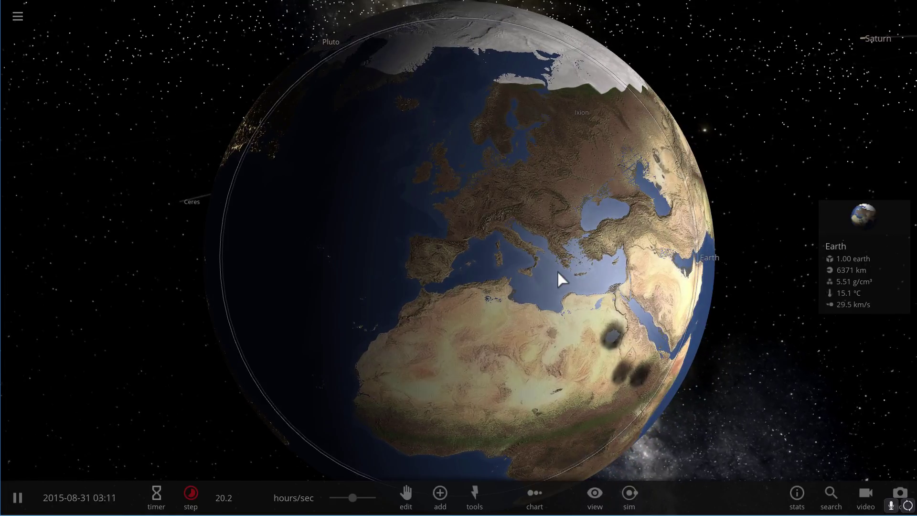
left_click_drag(558, 271, 500, 253)
scroll(573, 288, "up", 3)
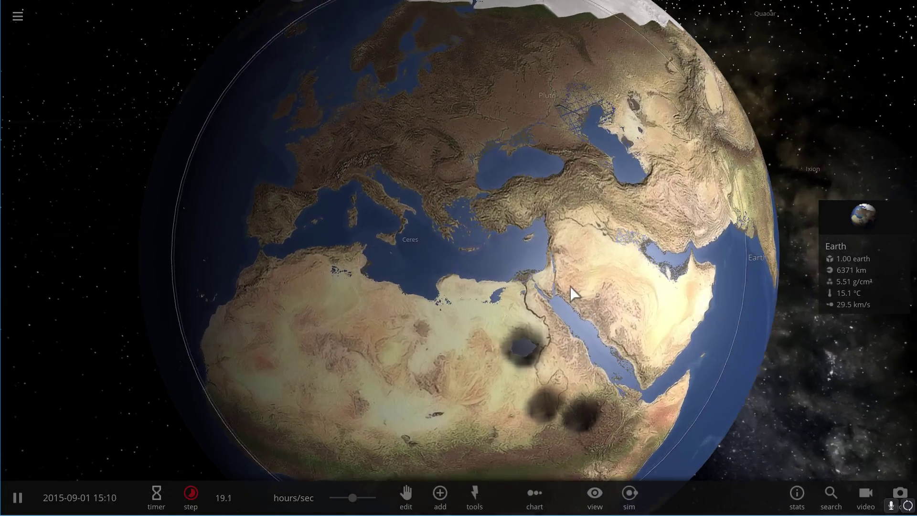
left_click_drag(573, 288, 522, 264)
scroll(523, 266, "down", 5)
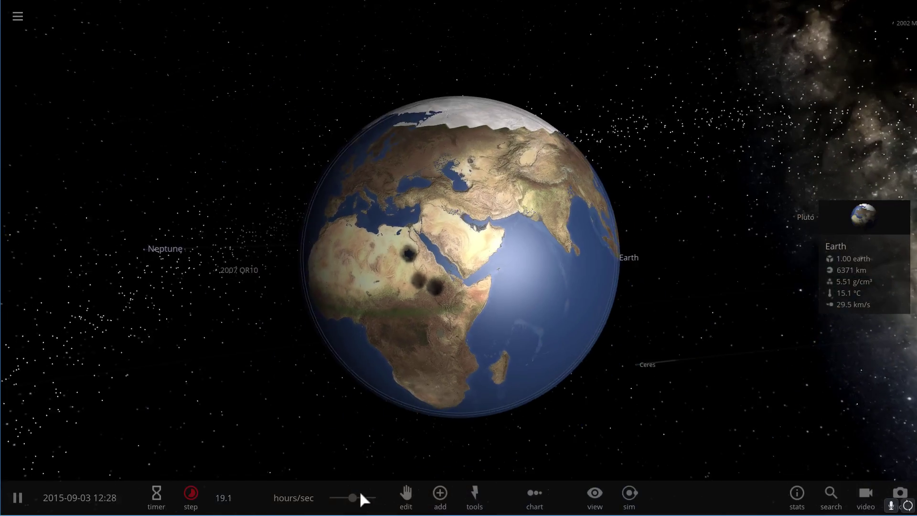
Step: Slow the simulation to about 7.8 mins/sec and examine the African impact craters from near and far
left_click_drag(352, 500, 344, 501)
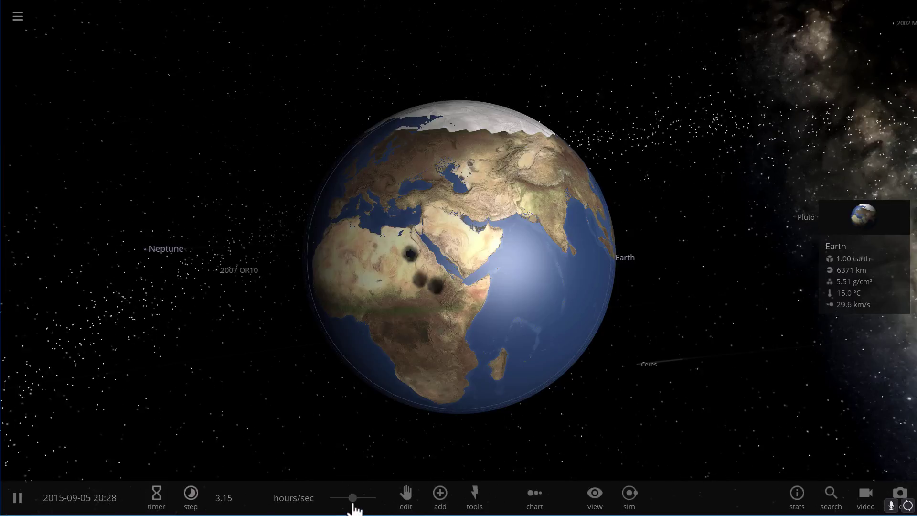
left_click_drag(345, 508, 331, 510)
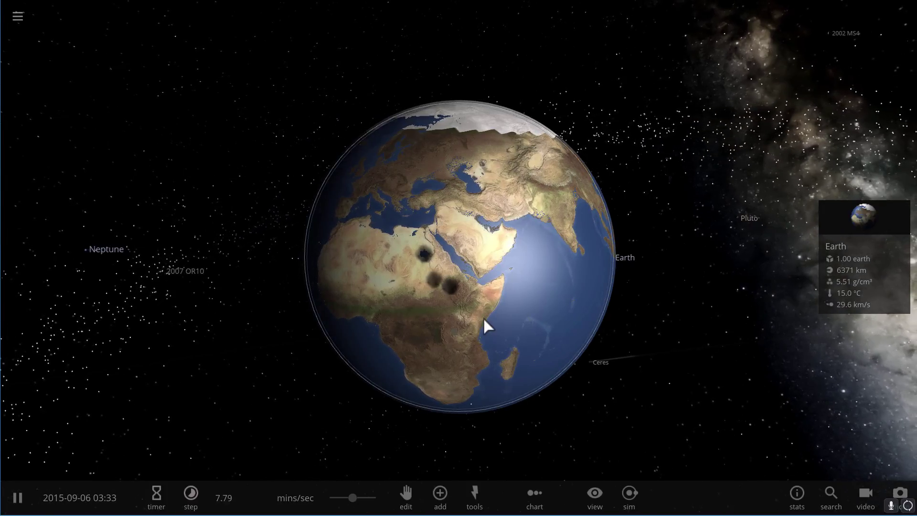
scroll(483, 320, "up", 5)
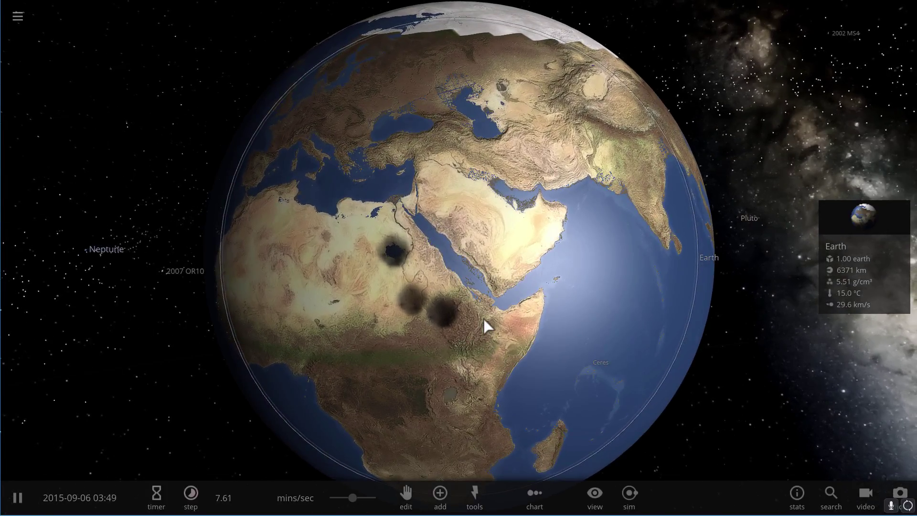
left_click_drag(486, 318, 495, 317)
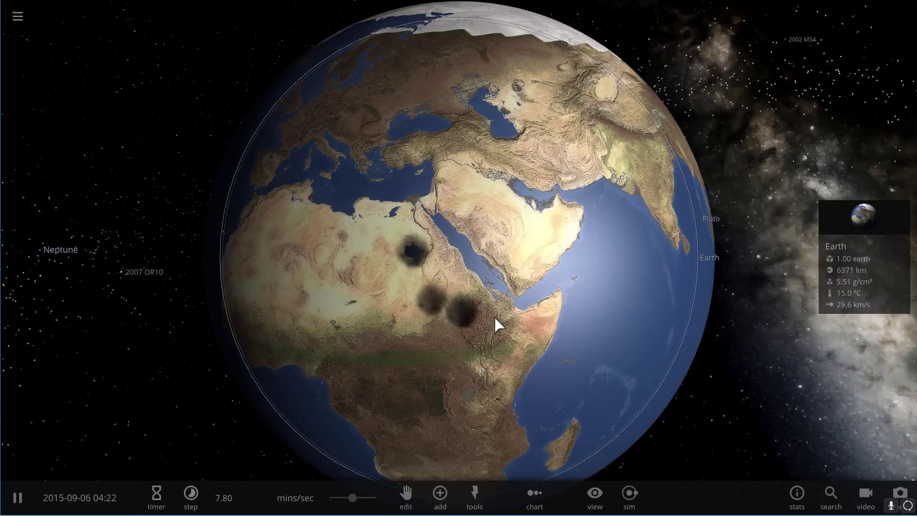
scroll(451, 320, "down", 5)
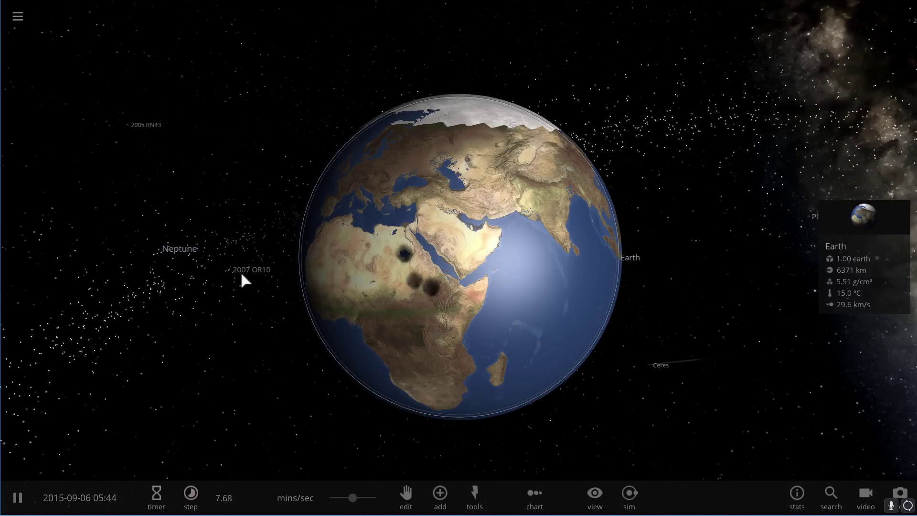
scroll(499, 250, "down", 3)
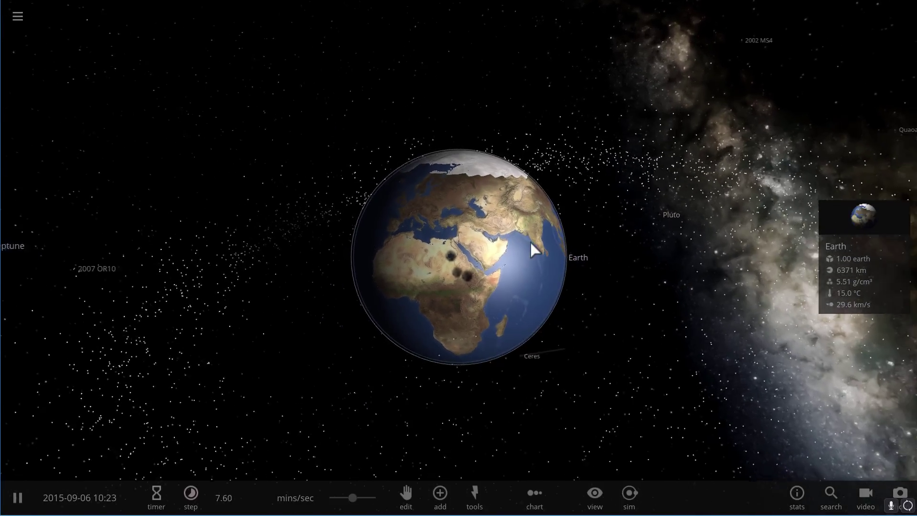
Step: Select a particle in Earth's ring and view its orbit from the planet's night side
left_click(766, 317)
left_click_drag(572, 328, 695, 339)
left_click_drag(525, 330, 645, 337)
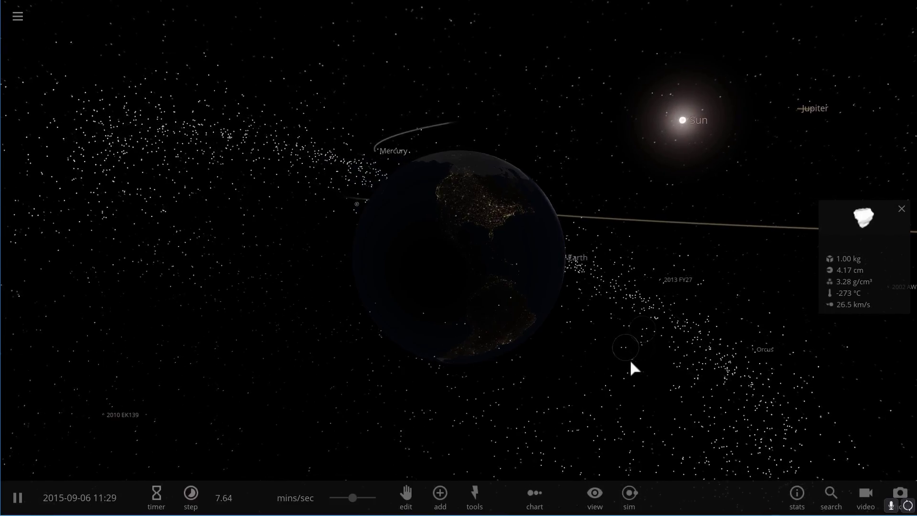
Step: Examine Earth's ring from the night side and the planet's surface across Asia and Australia
left_click_drag(631, 364, 689, 374)
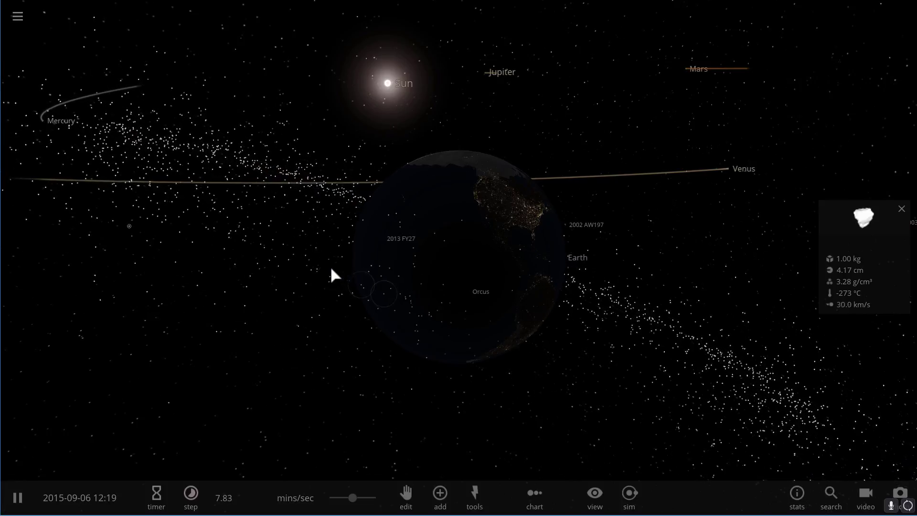
left_click_drag(348, 269, 618, 274)
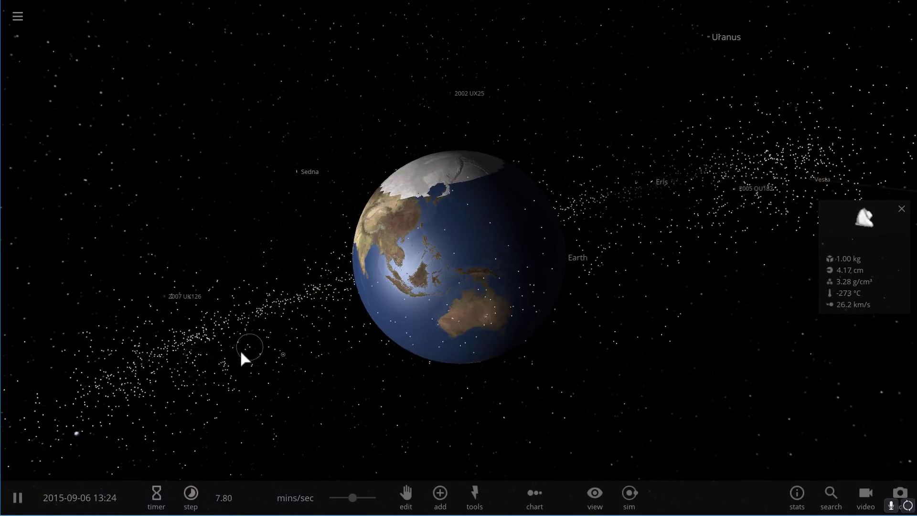
left_click_drag(242, 352, 337, 345)
scroll(337, 342, "up", 3)
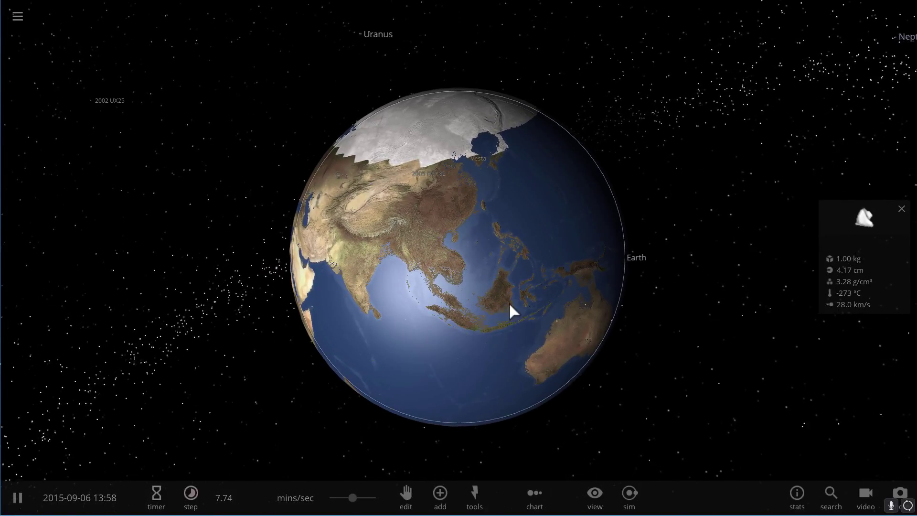
left_click_drag(510, 304, 435, 314)
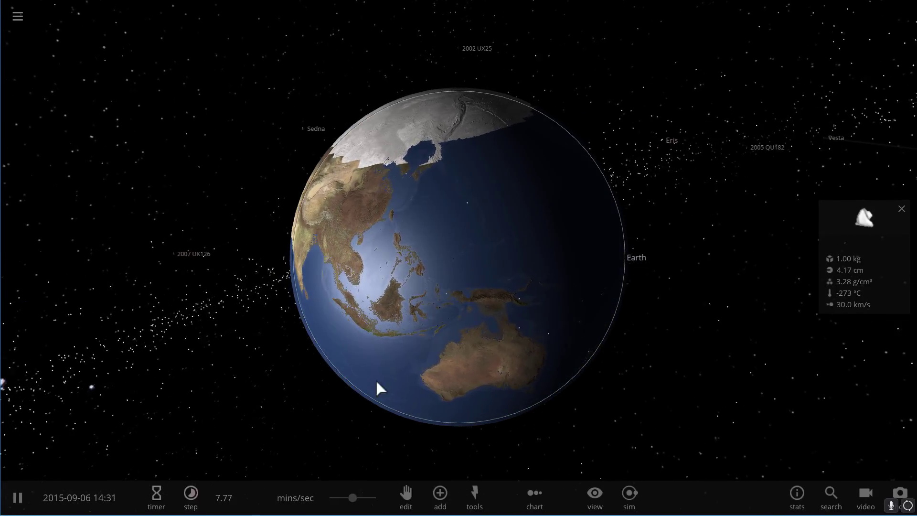
Step: Speed up the simulation to about 11 mins/sec and examine Earth's ring from the planet's night side
left_click_drag(352, 499, 360, 501)
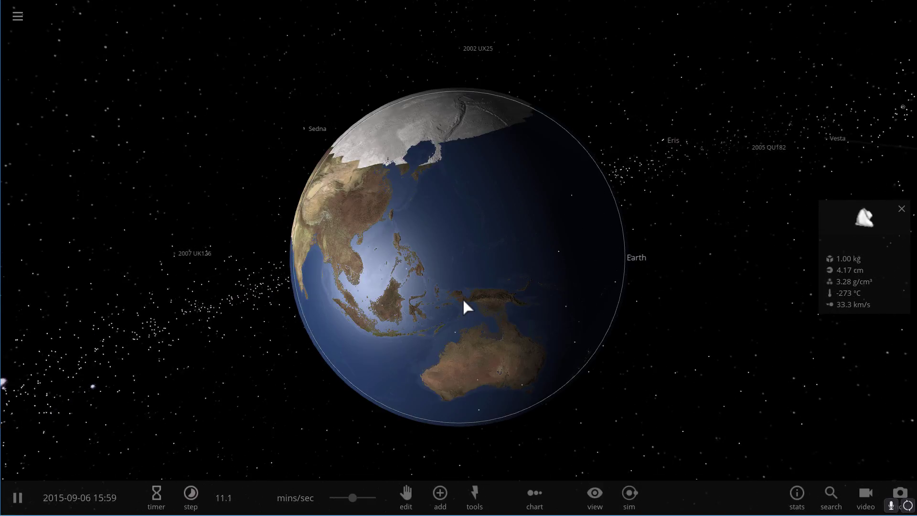
left_click_drag(463, 302, 251, 308)
scroll(255, 255, "down", 4)
left_click_drag(468, 329, 431, 315)
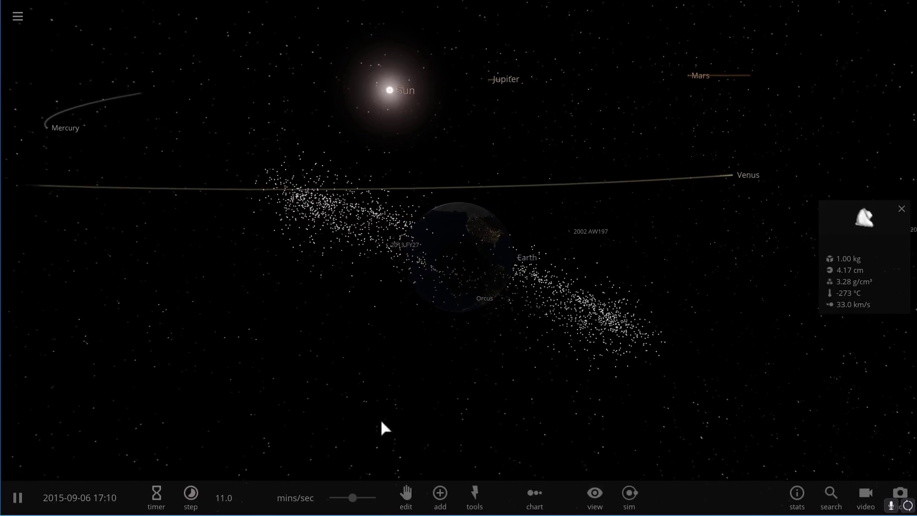
Step: Speed up the simulation to about 1.98 hours/sec and examine Earth's ring and the African impact craters
left_click_drag(352, 497, 375, 497)
left_click_drag(424, 364, 410, 367)
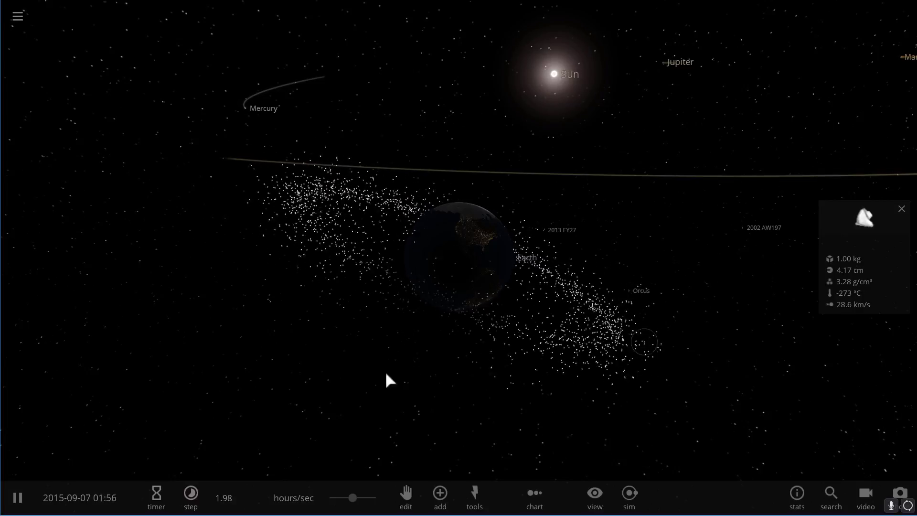
left_click_drag(401, 407, 335, 404)
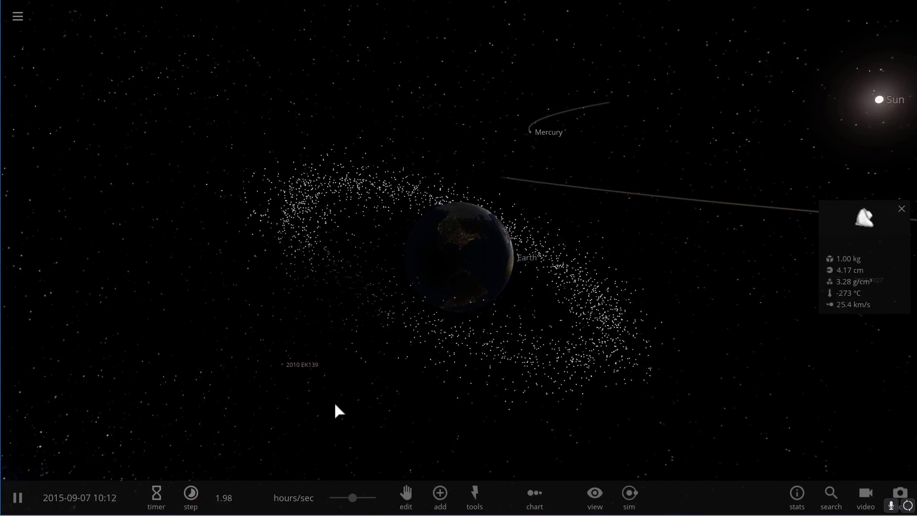
scroll(510, 350, "up", 3)
left_click_drag(540, 350, 488, 353)
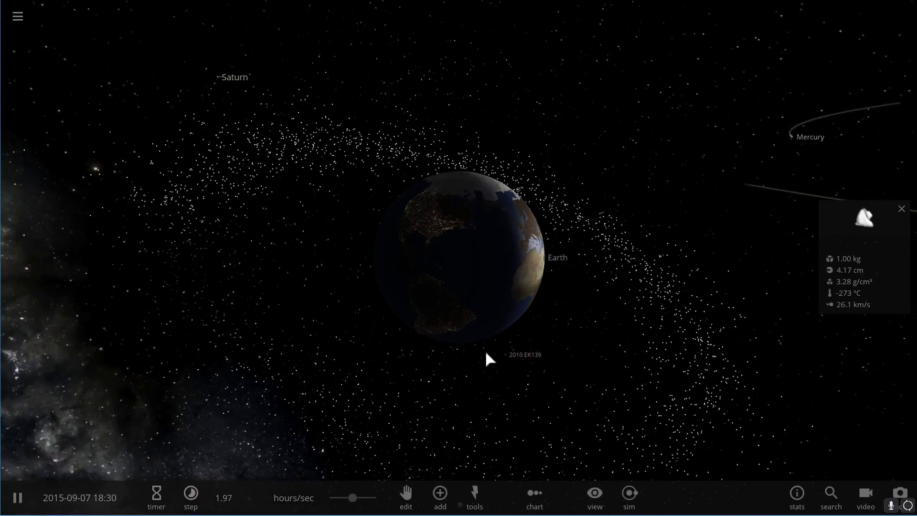
left_click_drag(531, 334, 347, 304)
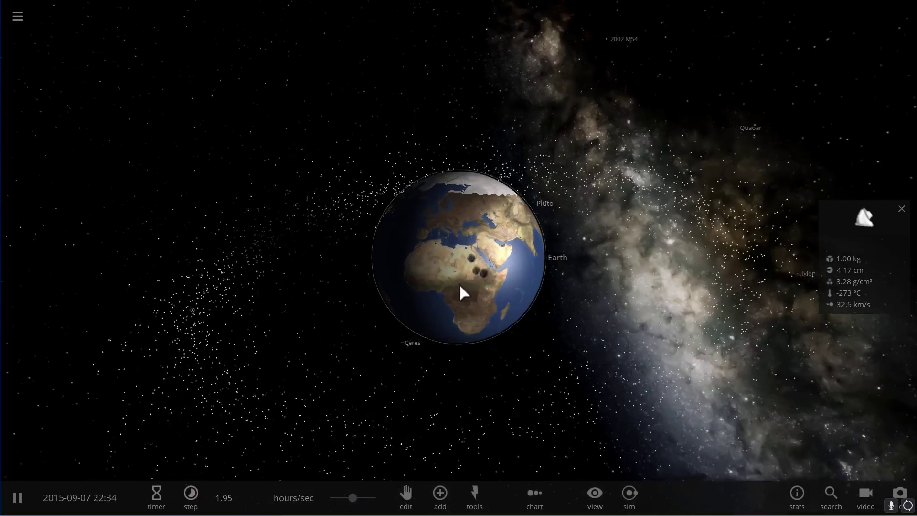
scroll(461, 287, "up", 3)
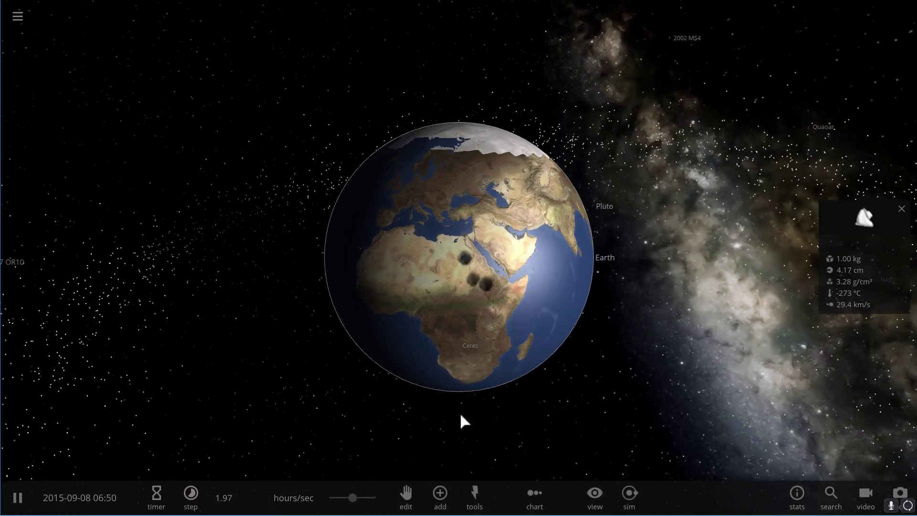
Step: Slow the simulation to a target of 25.6 sec/sec and launch a random moon at Earth near the eastern Mediterranean
left_click_drag(362, 501, 331, 498)
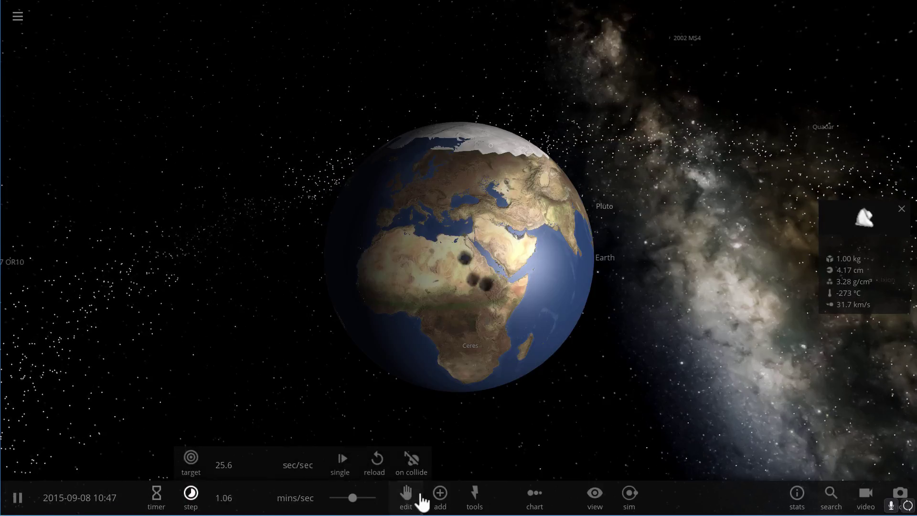
left_click(440, 496)
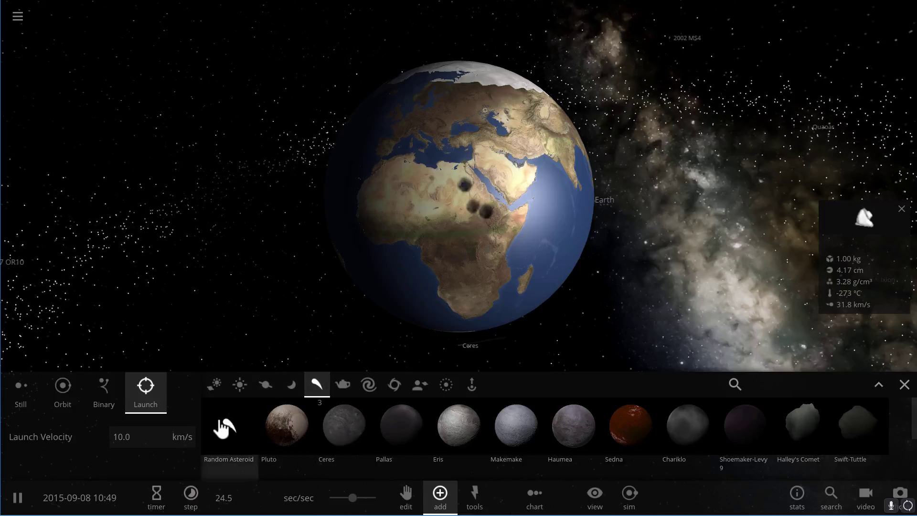
left_click(291, 386)
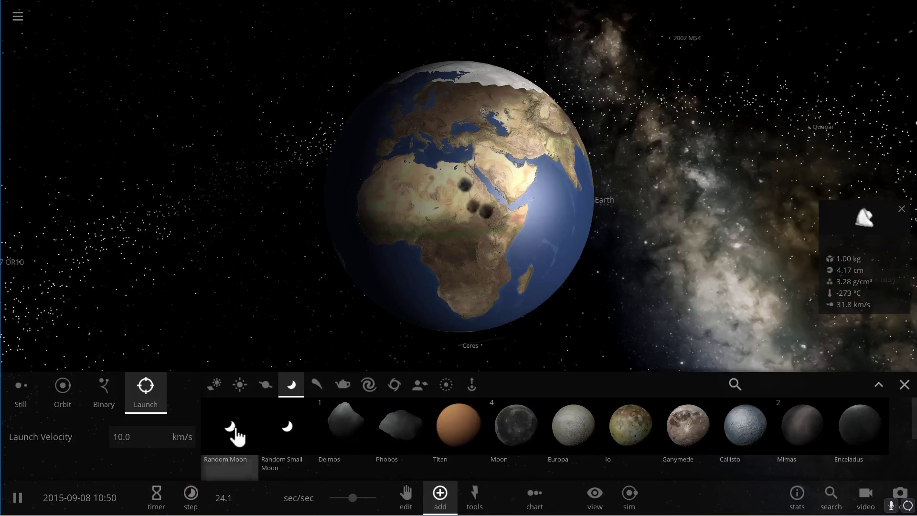
left_click(470, 150)
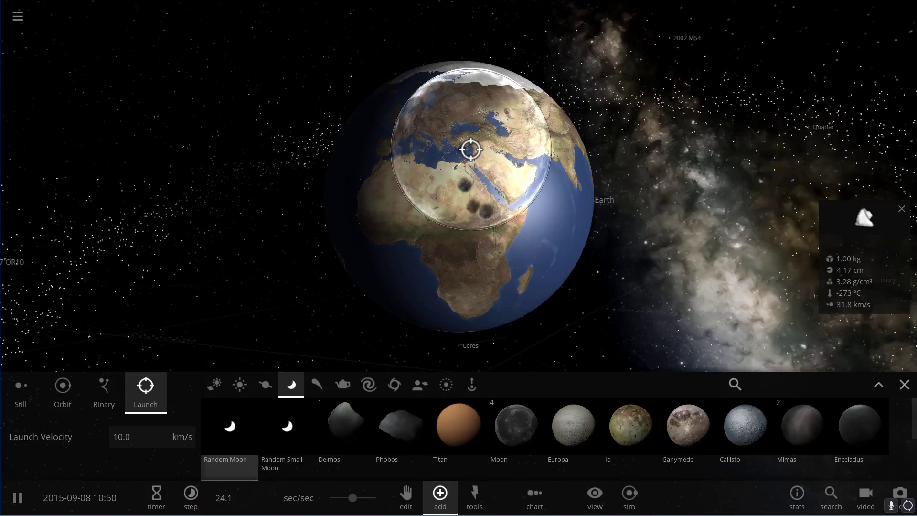
right_click_drag(659, 260, 616, 259)
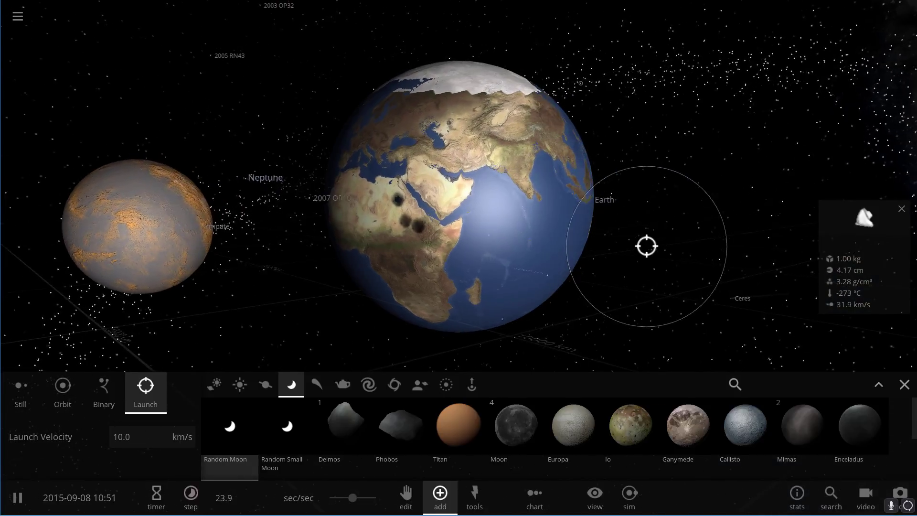
left_click(904, 384)
scroll(588, 331, "up", 3)
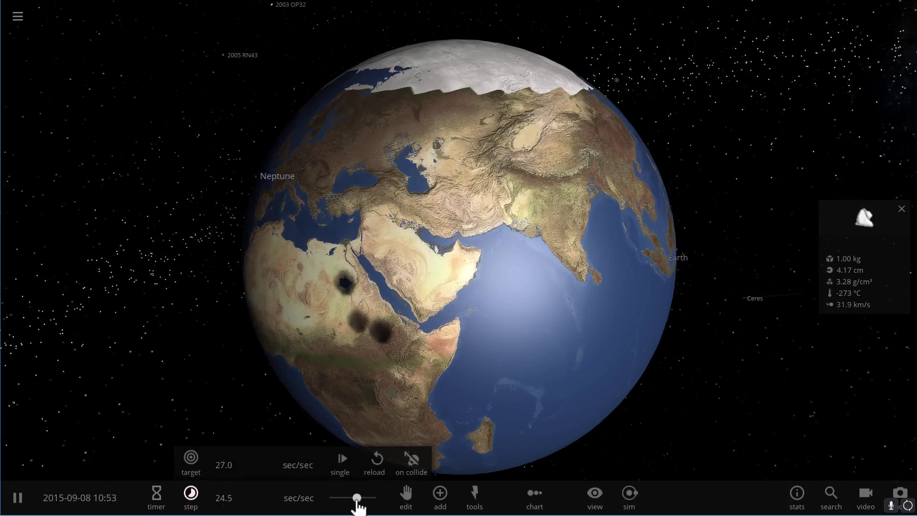